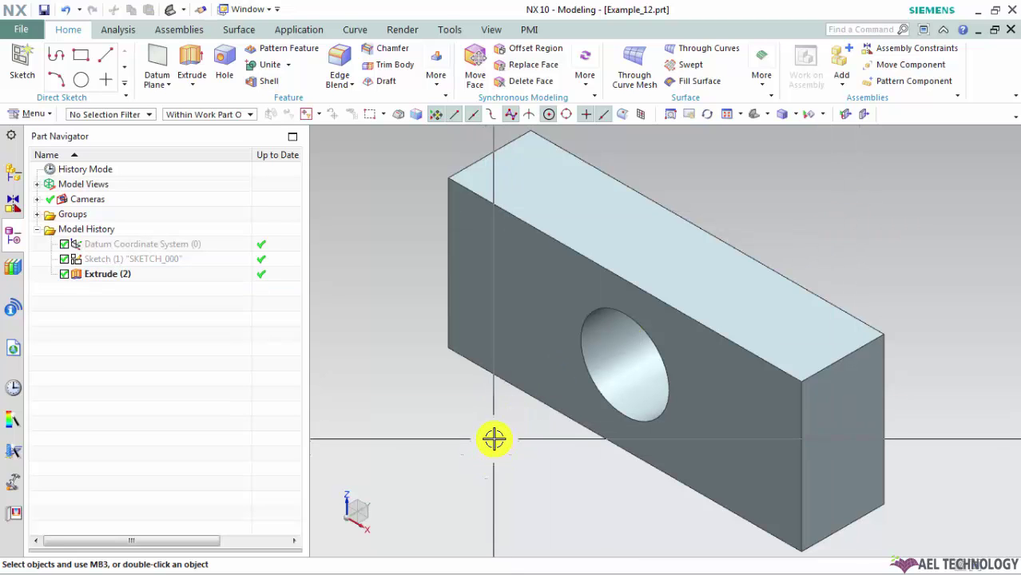
Step: Orbit the holed block to inspect its top face, hole and front face
middle_drag(493, 438, 507, 413)
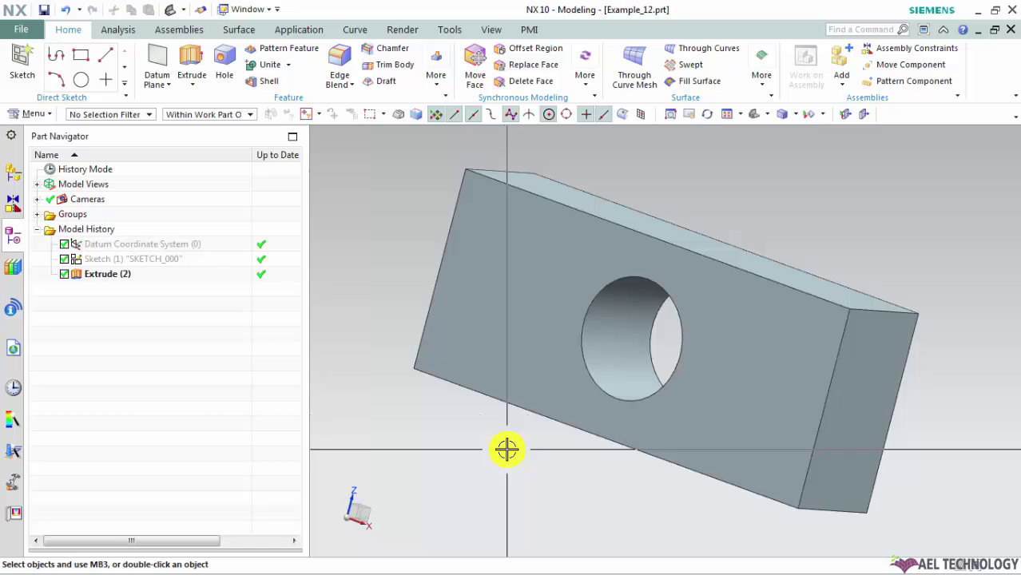
middle_drag(516, 413, 525, 441)
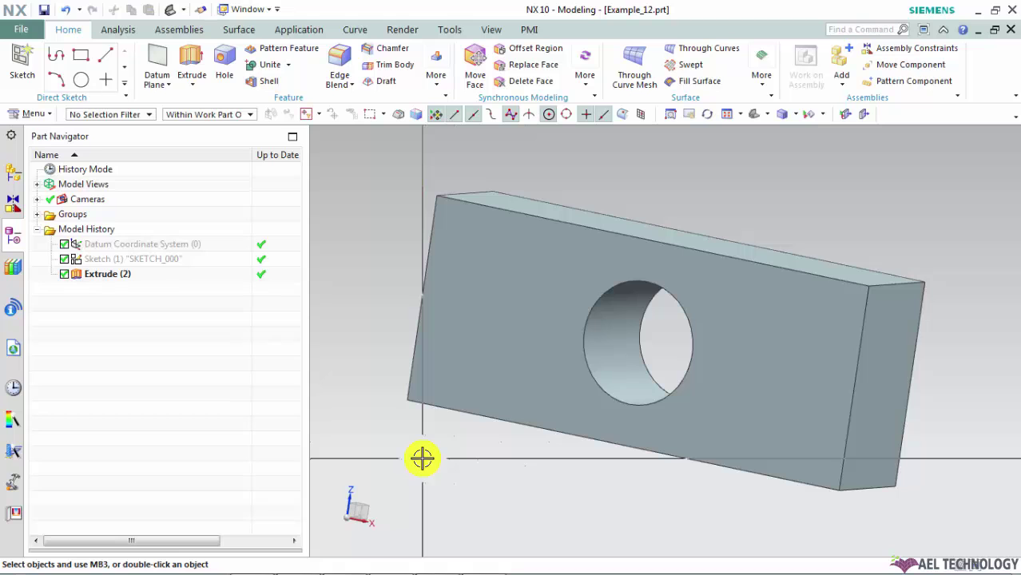
Step: Start a new file from the Drawing templates, filtered to Inches units
click(20, 32)
click(38, 51)
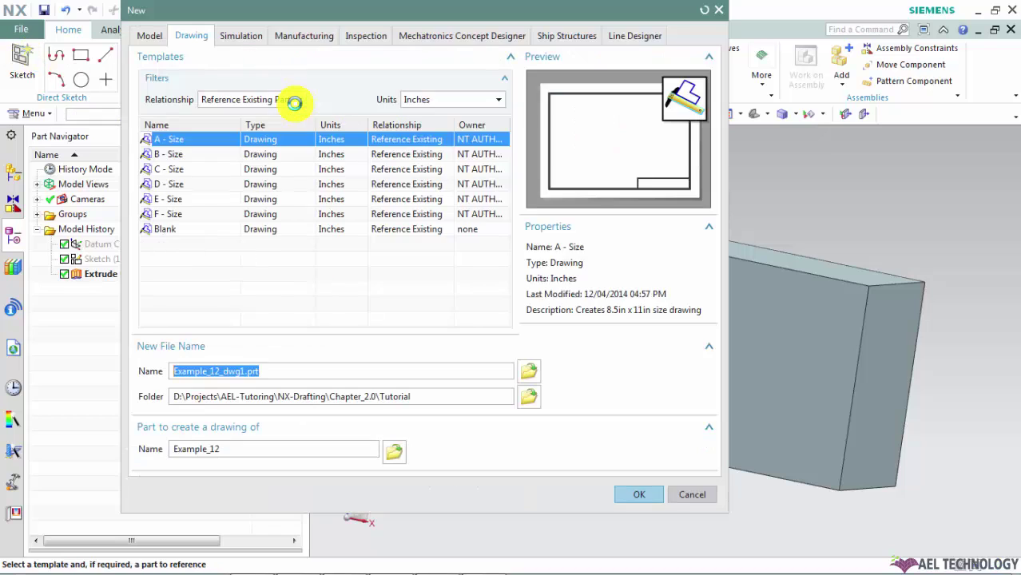
click(196, 38)
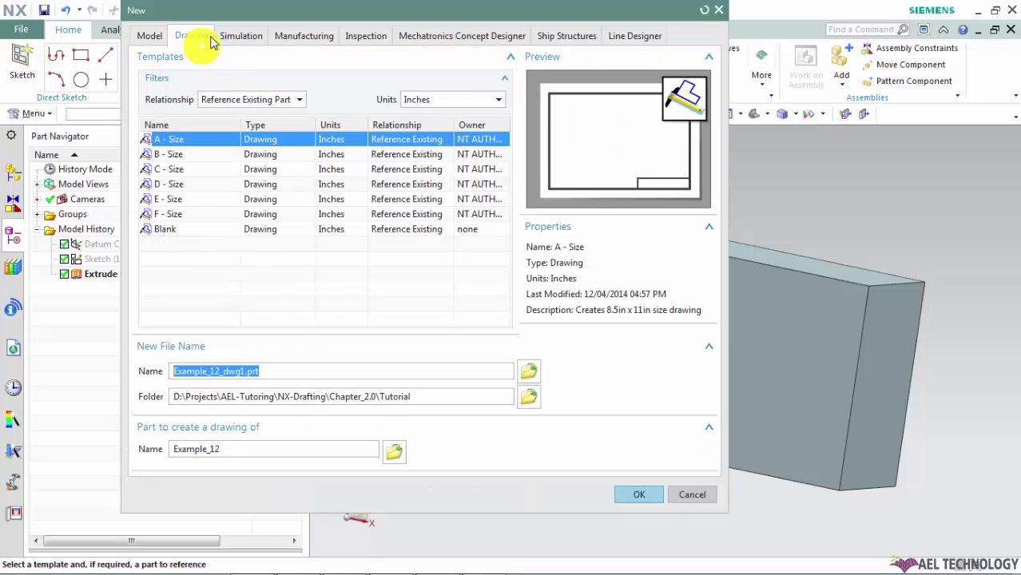
click(431, 99)
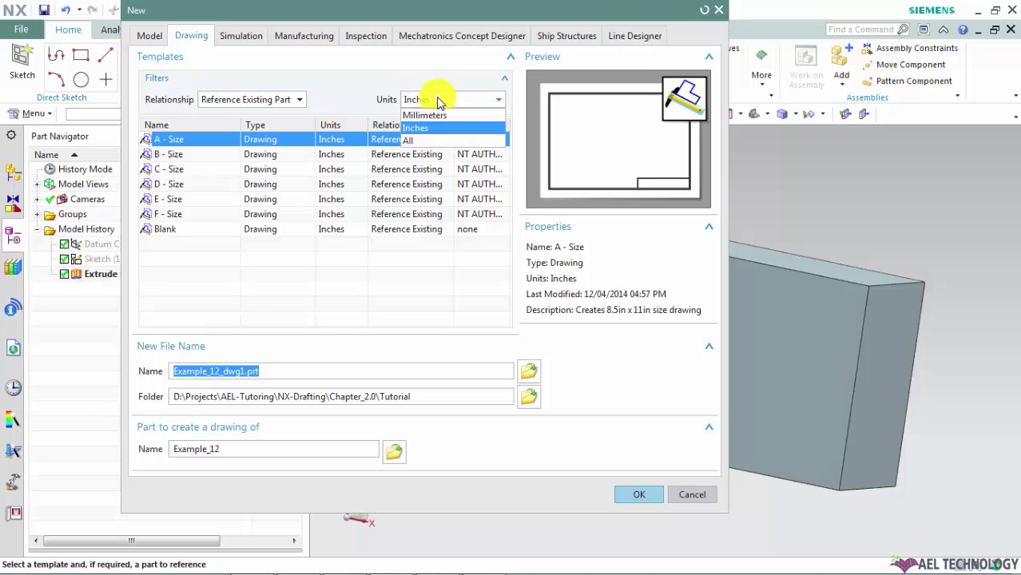
click(427, 129)
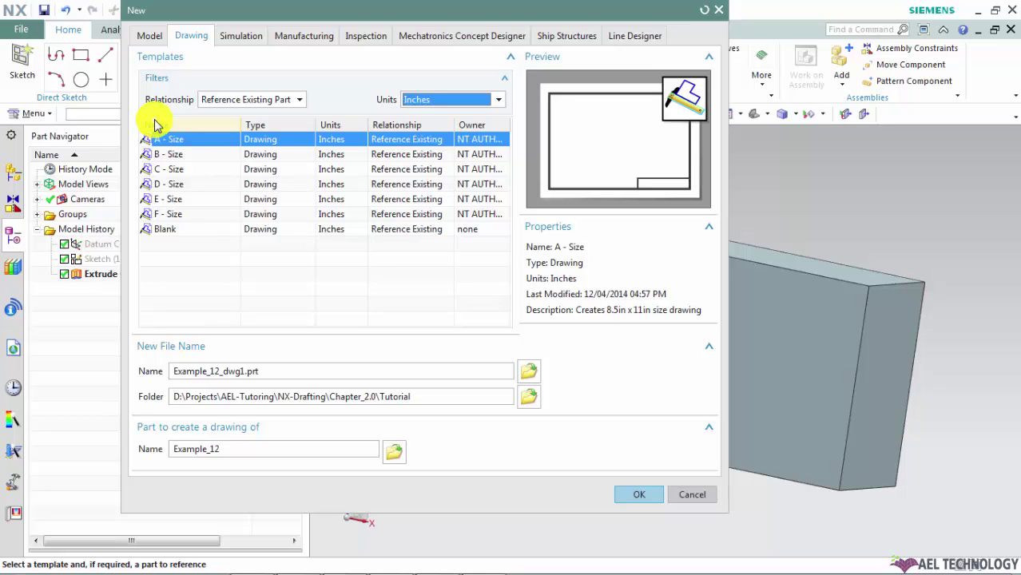
Step: Keep the Reference Existing Part relationship and bring up the master part selection
click(297, 101)
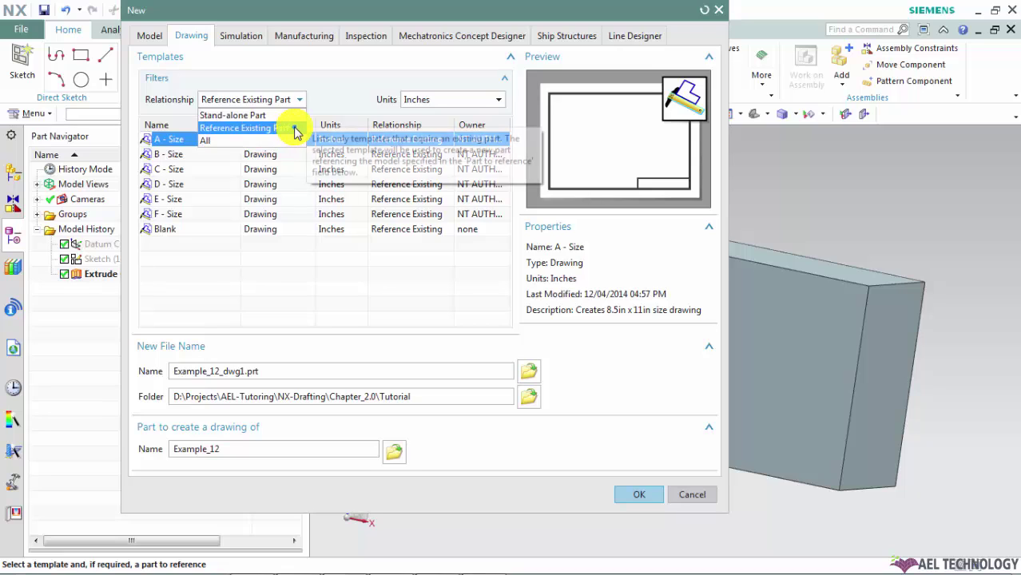
click(292, 129)
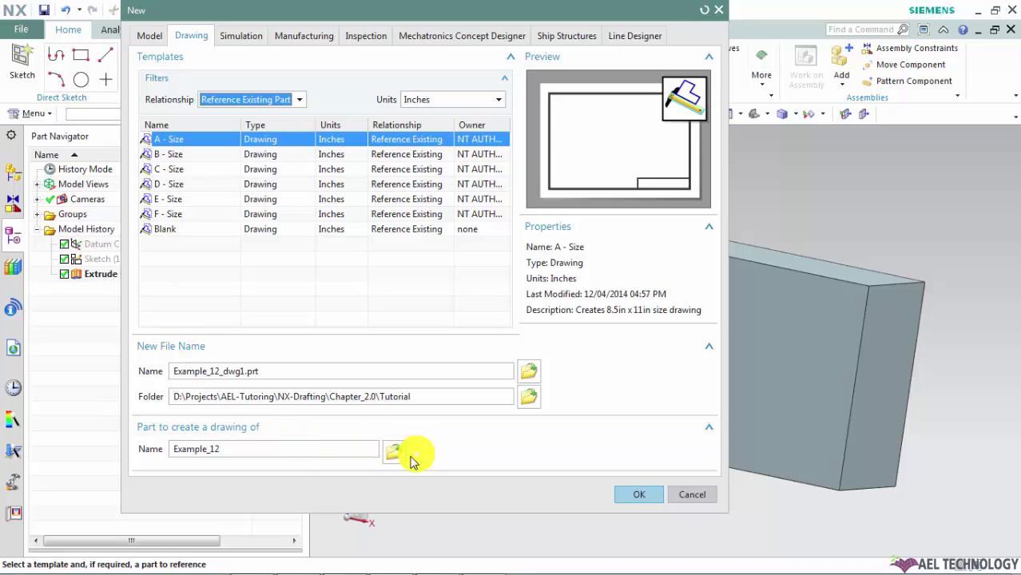
drag(235, 450, 153, 446)
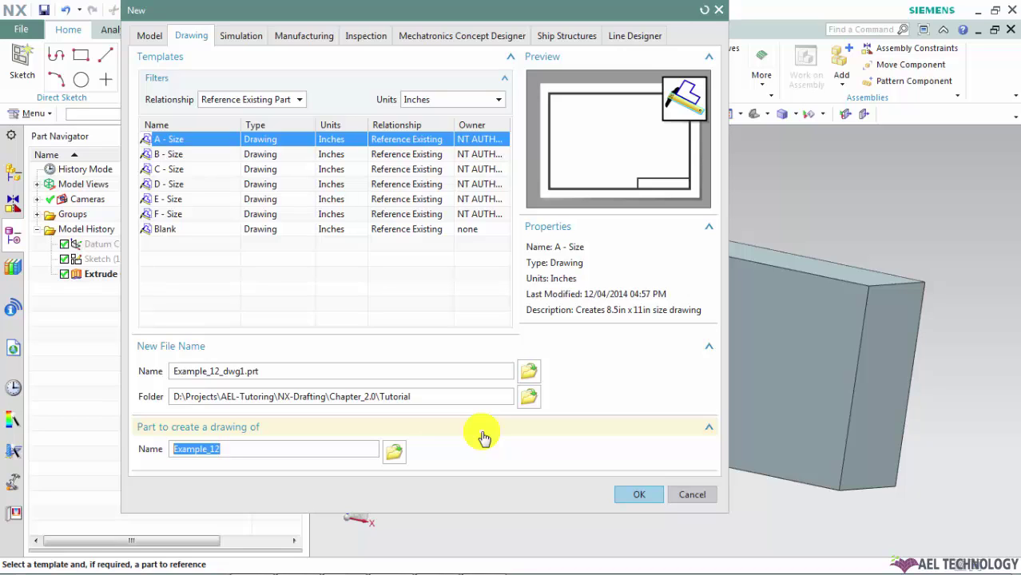
click(396, 453)
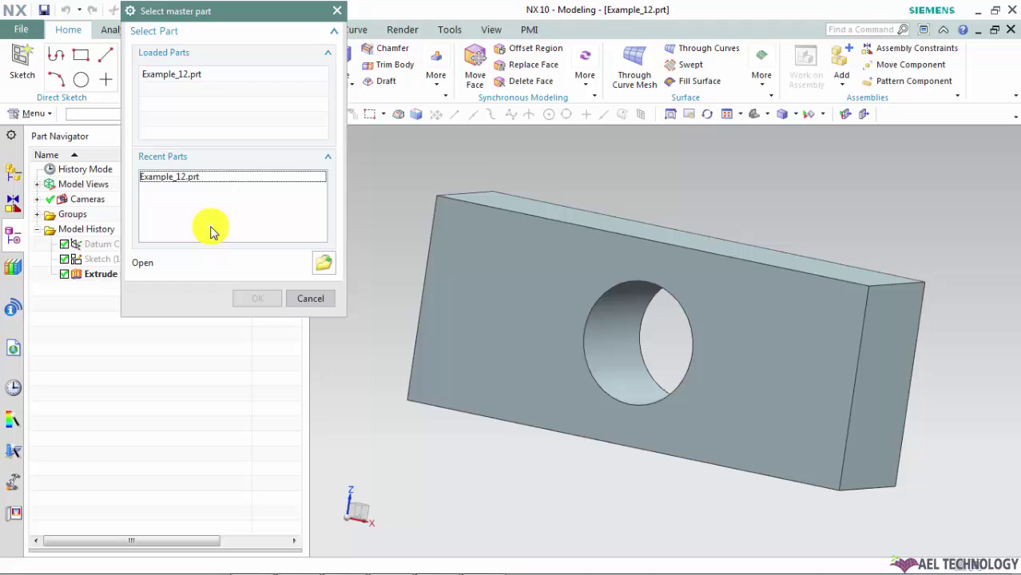
Step: Create Example_12_dwg1 from Example_12 on an A-size sheet, skipping the title block, with a front view
click(205, 178)
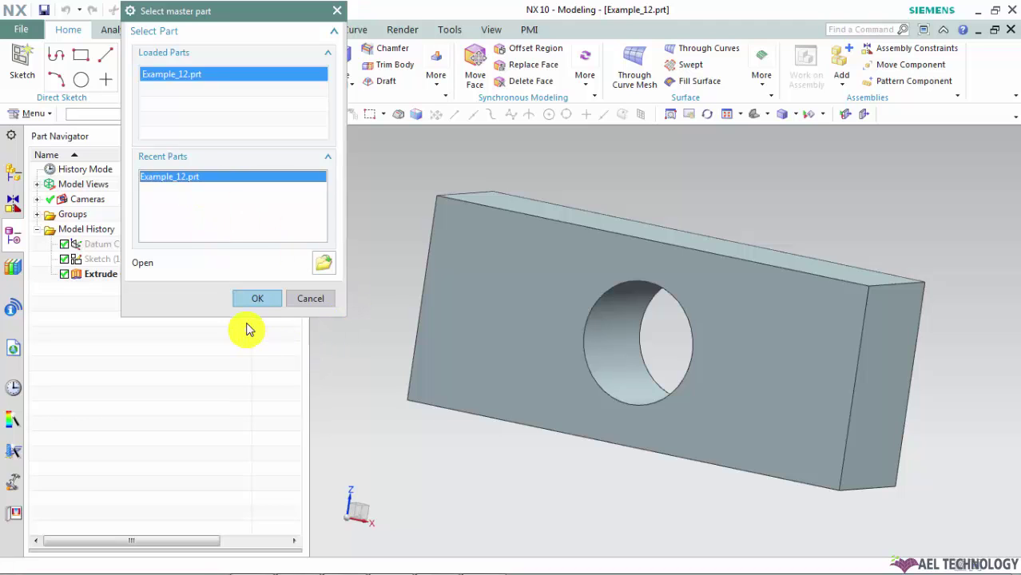
click(257, 298)
click(640, 495)
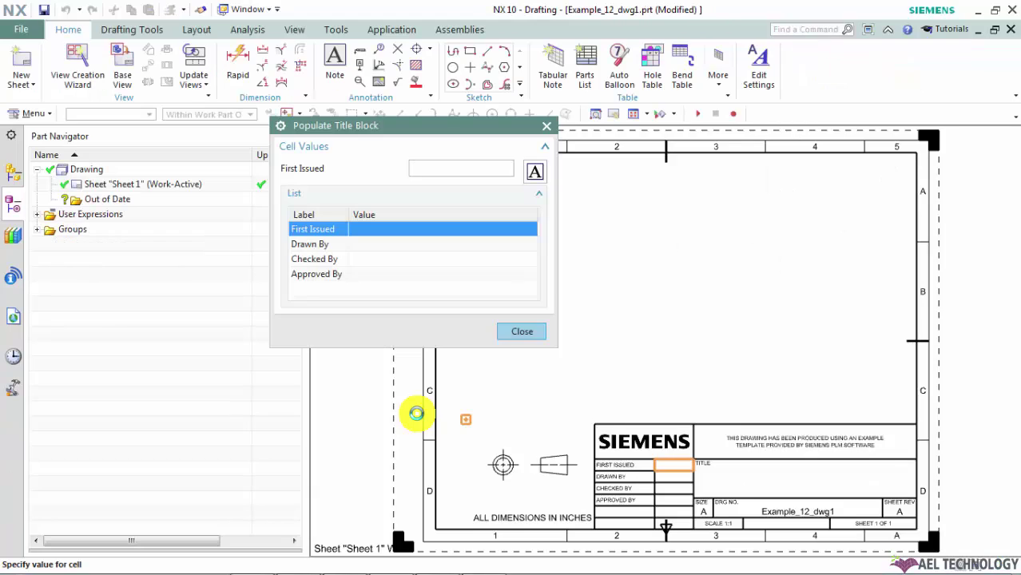
click(520, 333)
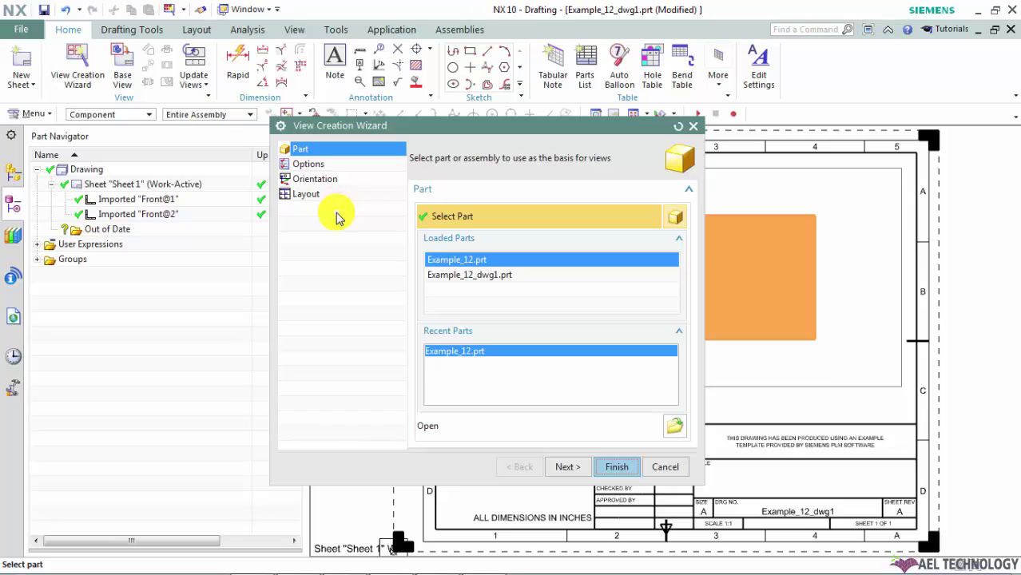
click(612, 465)
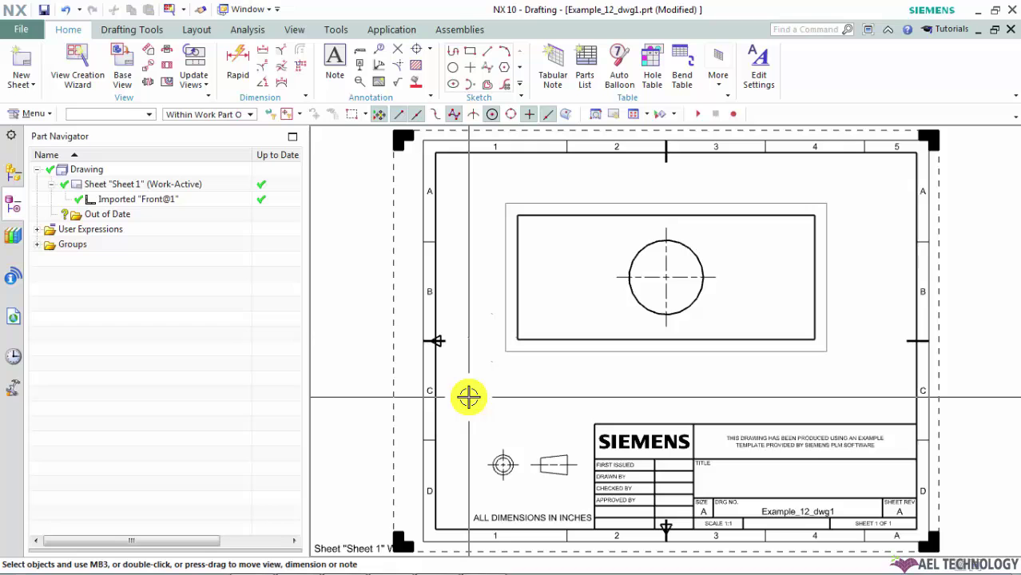
Step: Add the 6 width dimension and the Ø1.5 hole diameter dimension to the front view
key(d)
scroll(570, 388, up, 2)
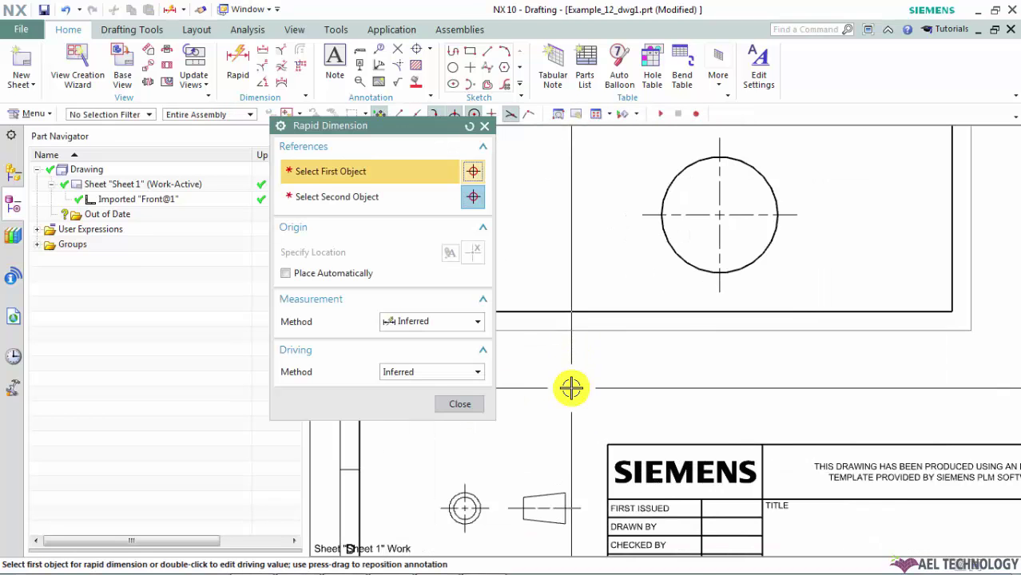
click(601, 314)
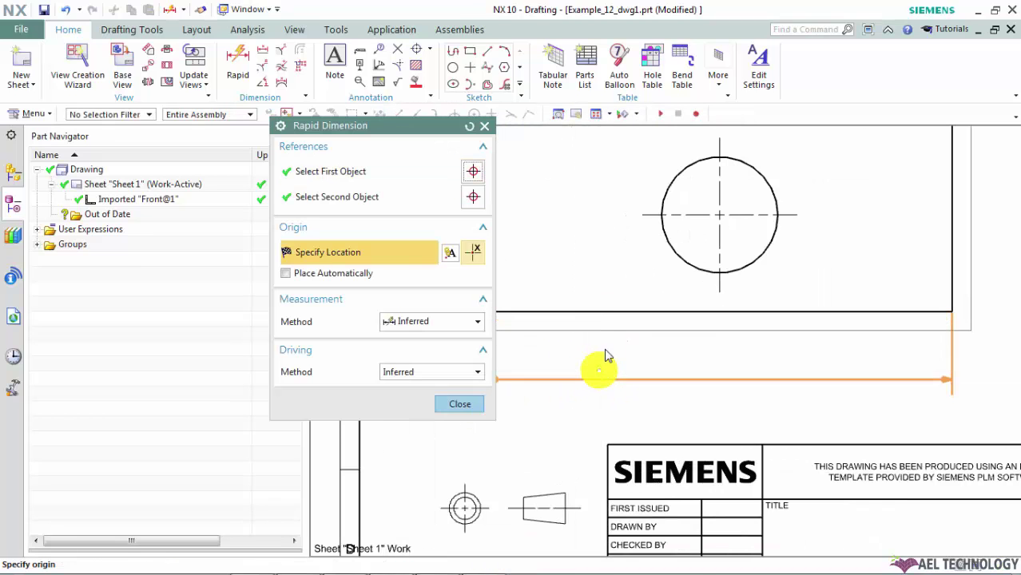
click(593, 428)
scroll(593, 428, down, 3)
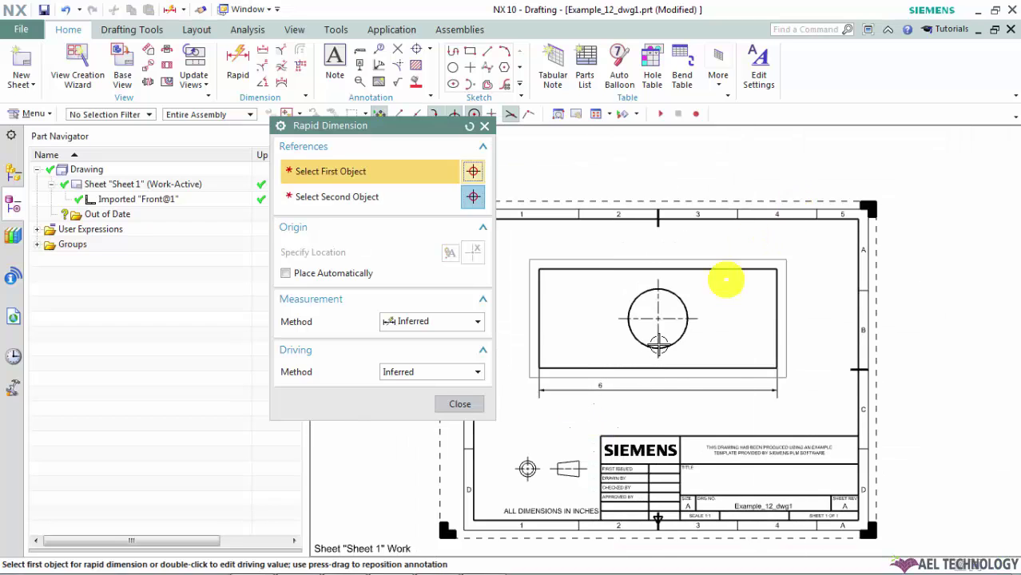
click(677, 305)
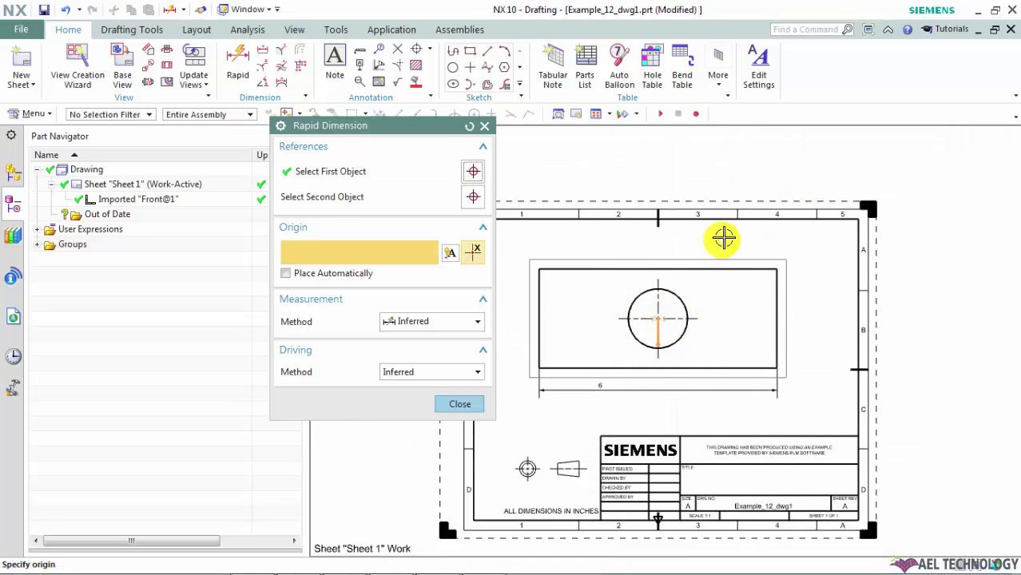
click(721, 237)
click(457, 402)
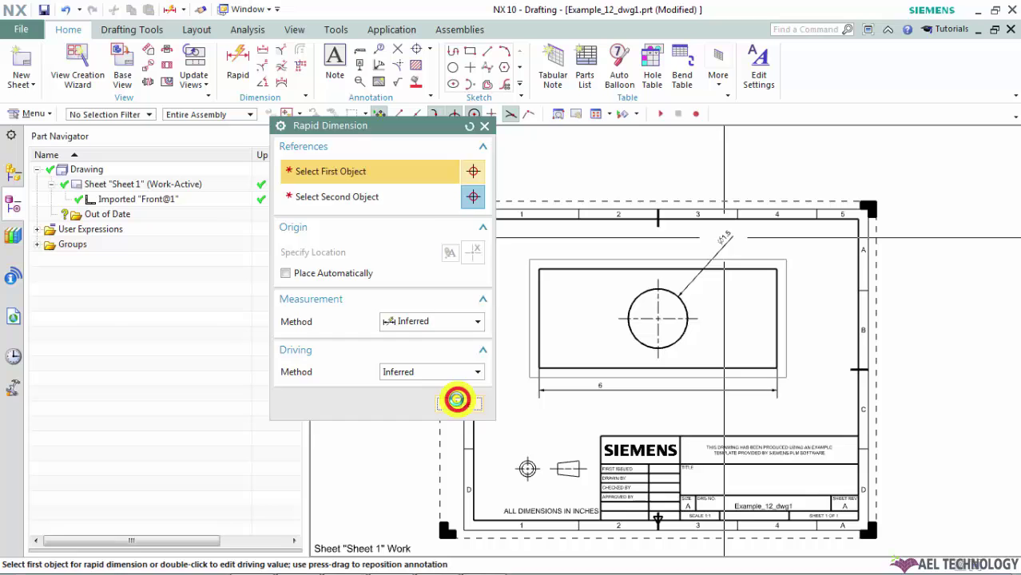
Step: Select the front drawing view, then clear the selection to show the whole sheet
scroll(690, 358, up, 3)
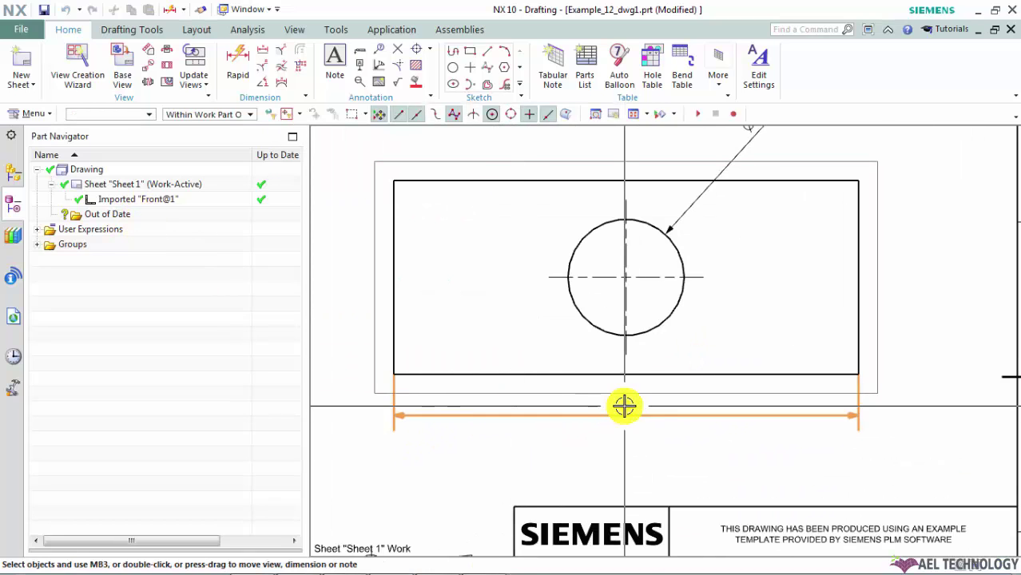
click(729, 394)
key(Escape)
scroll(728, 394, down, 2)
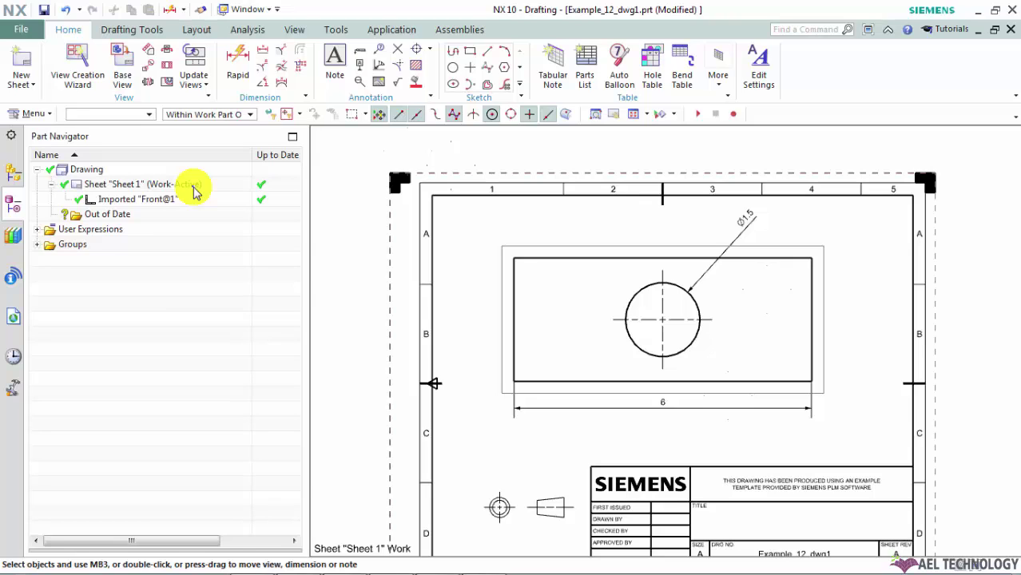
Step: Select the Front@1 view under Sheet 1 in the Part Navigator
click(149, 199)
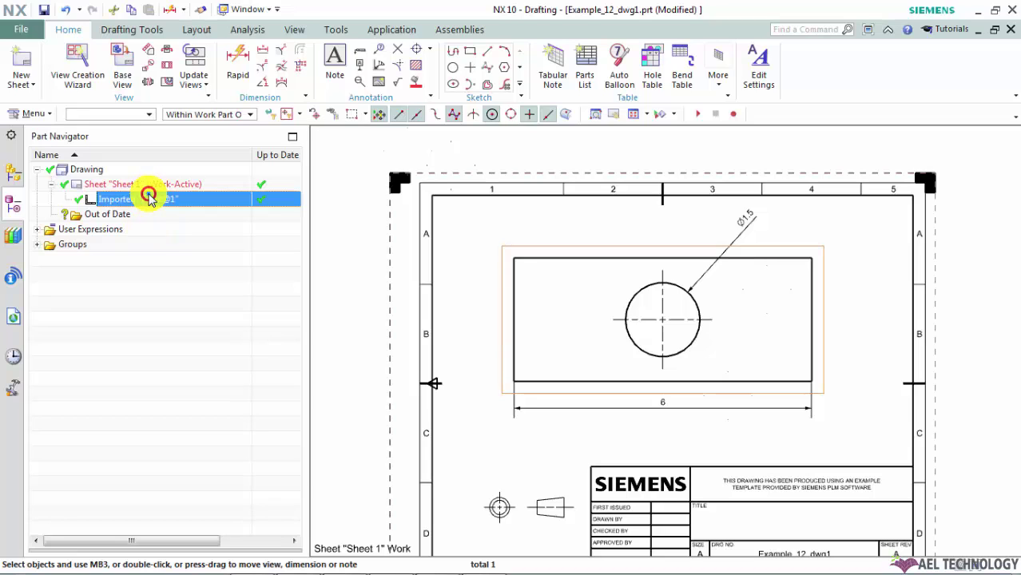
Step: Show the Assembly Navigator and select the Example_12 component
click(9, 178)
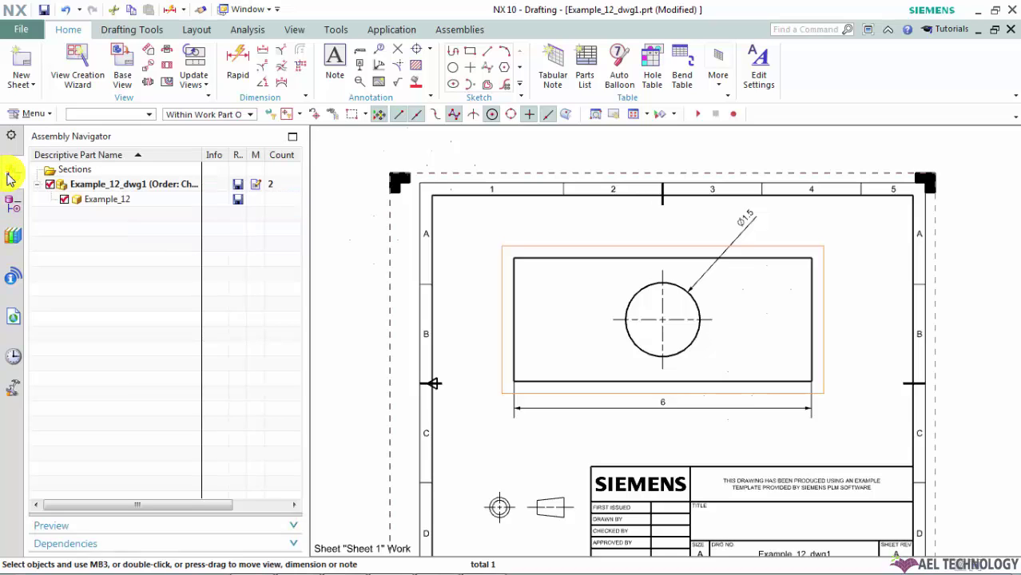
click(86, 200)
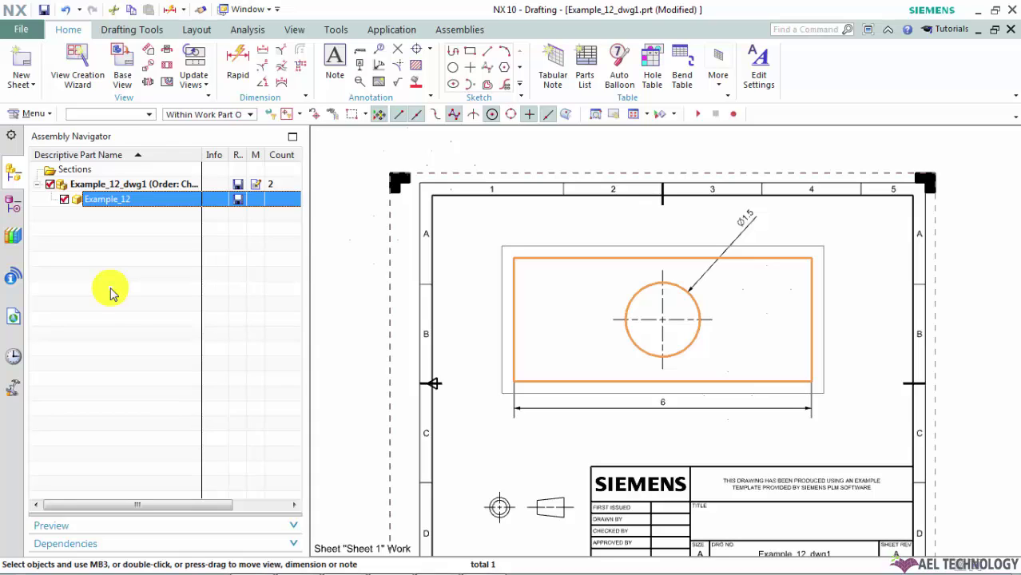
Step: Make Example_12.prt the displayed part via the Window list
click(244, 11)
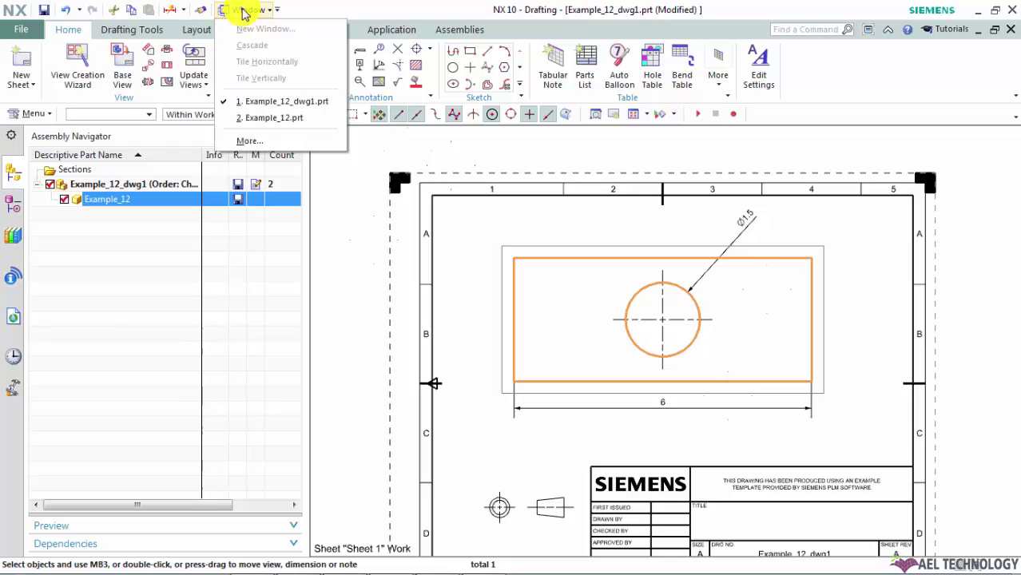
click(278, 119)
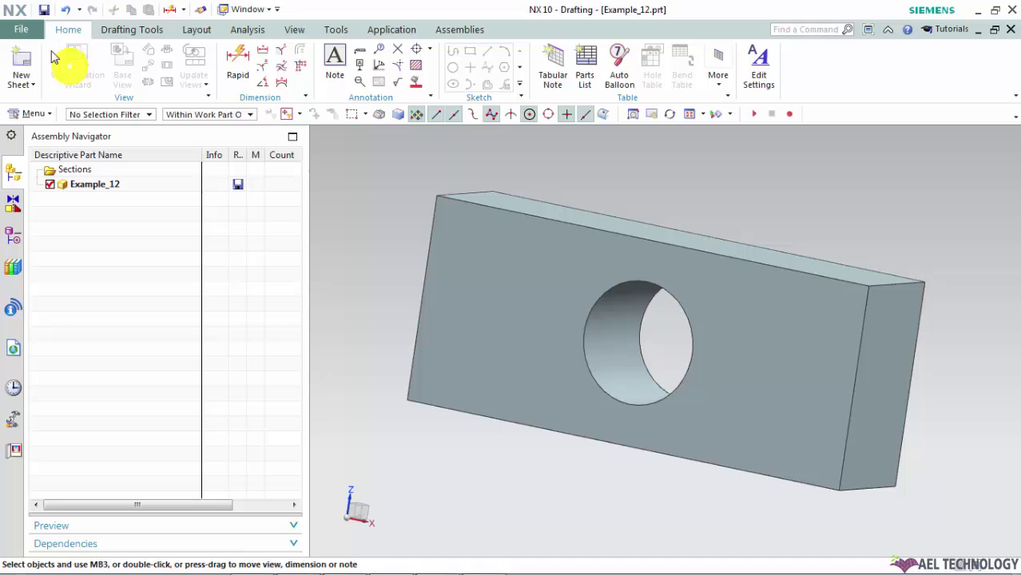
Step: Switch to Modeling and open the Extrude feature's section sketch for editing
click(21, 31)
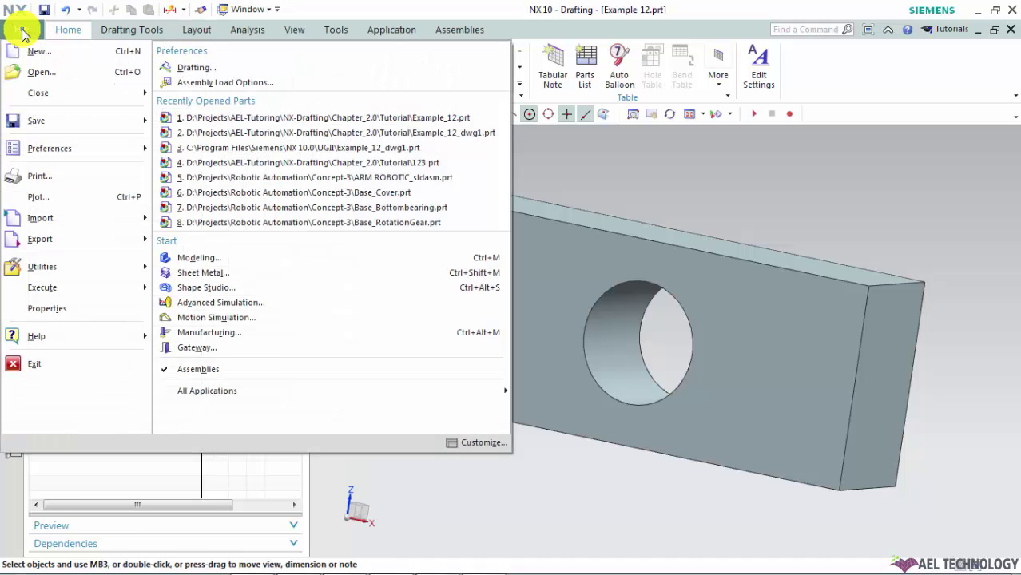
mouse_move(264, 393)
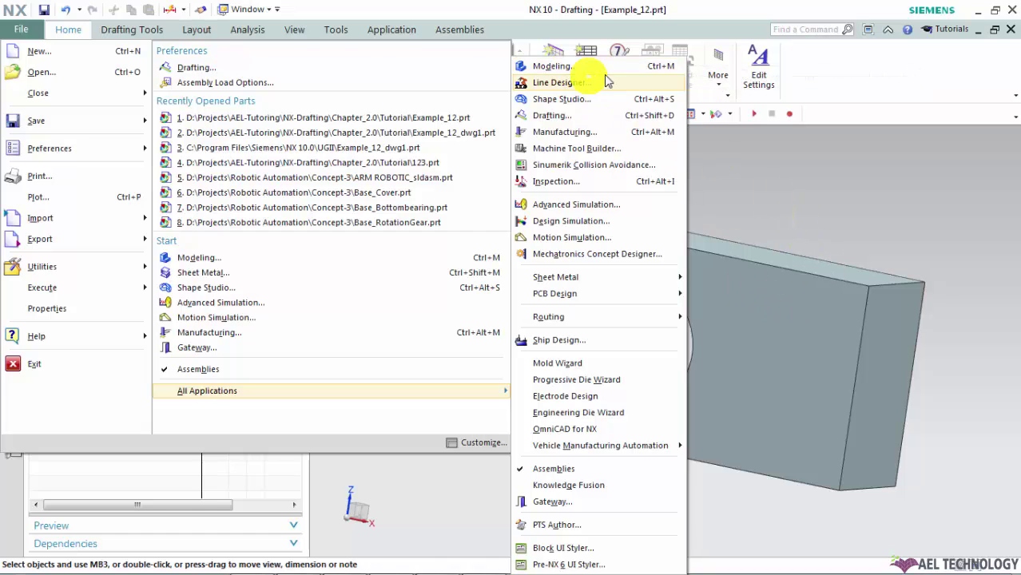
click(552, 66)
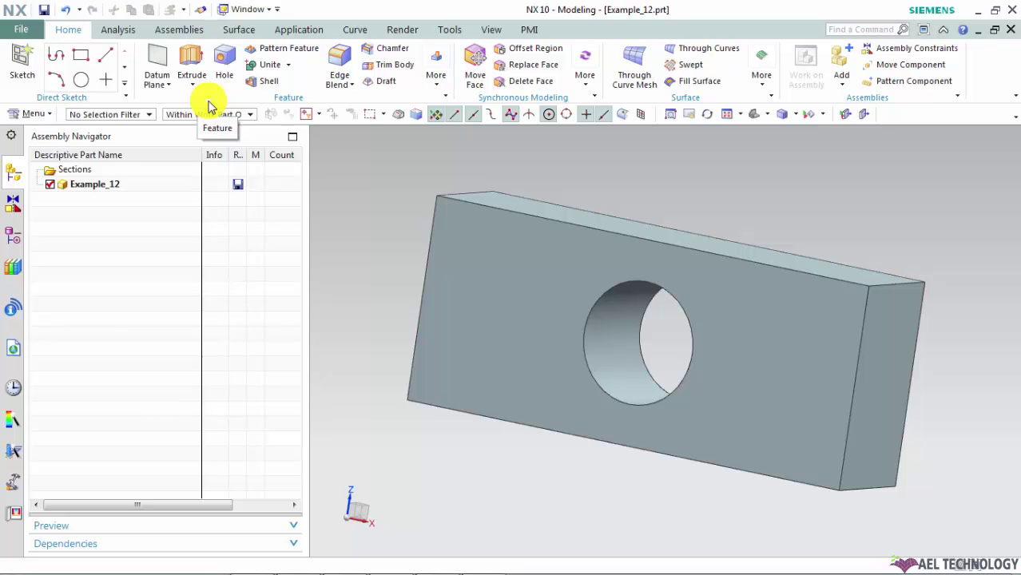
click(192, 64)
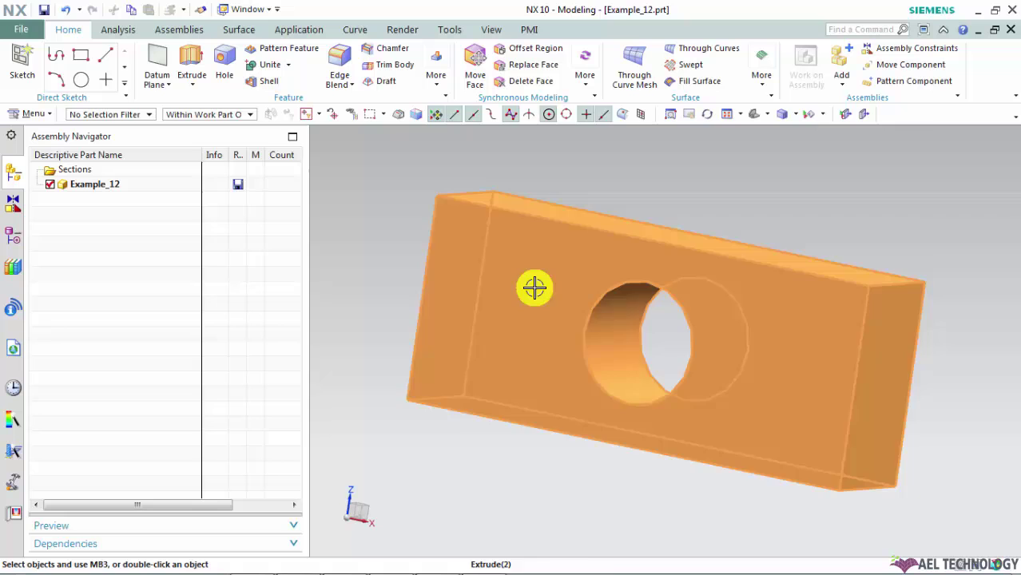
click(534, 288)
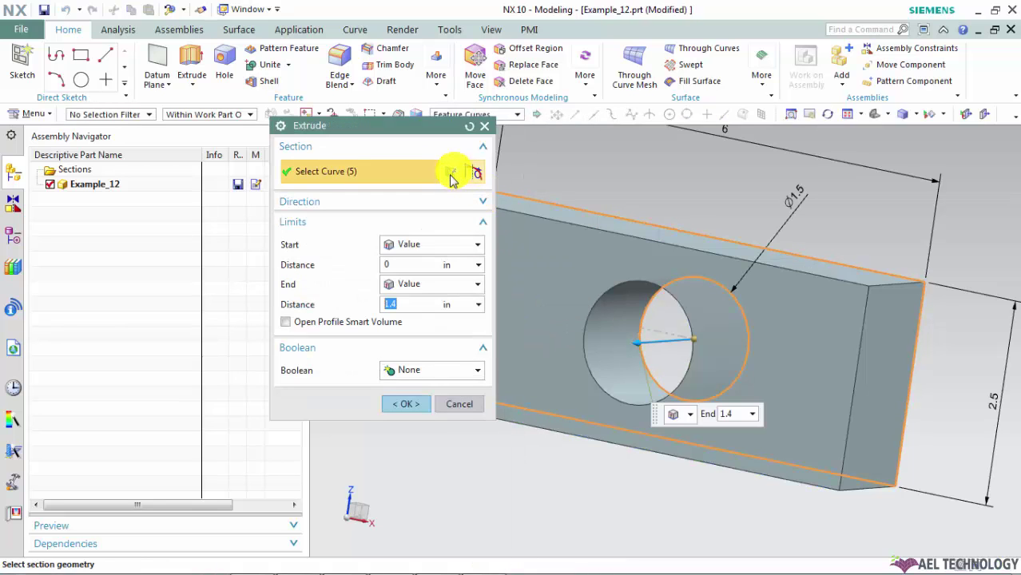
middle_click(484, 280)
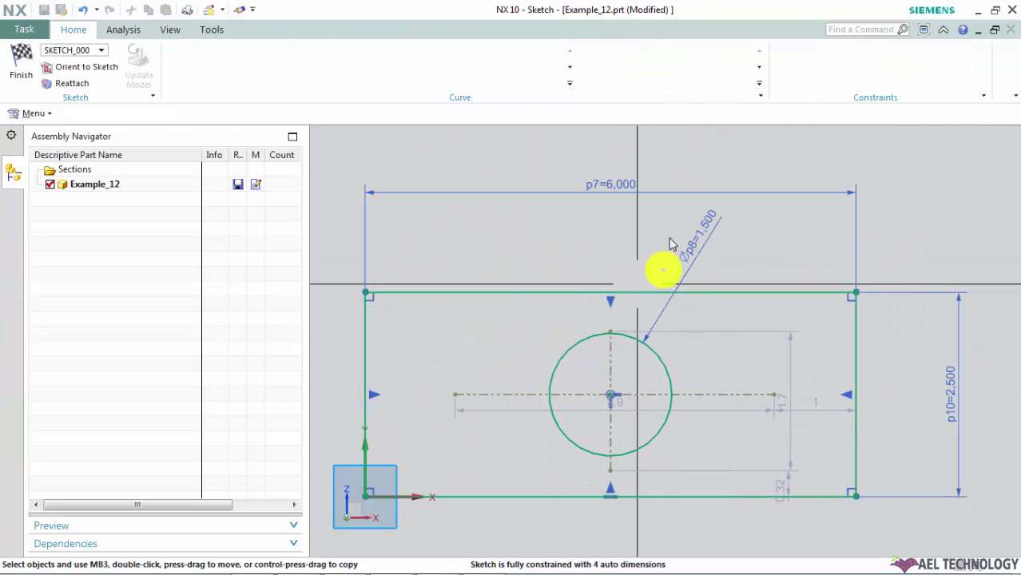
Step: Change the sketch width p7 to 4 and hole diameter p8 to 1, then finish the sketch
double_click(612, 188)
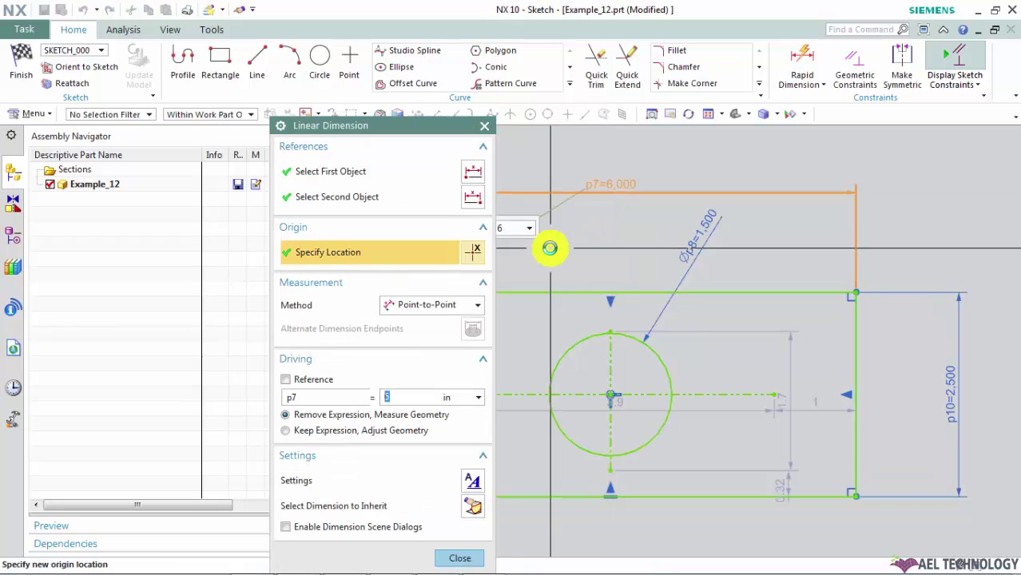
text(4)
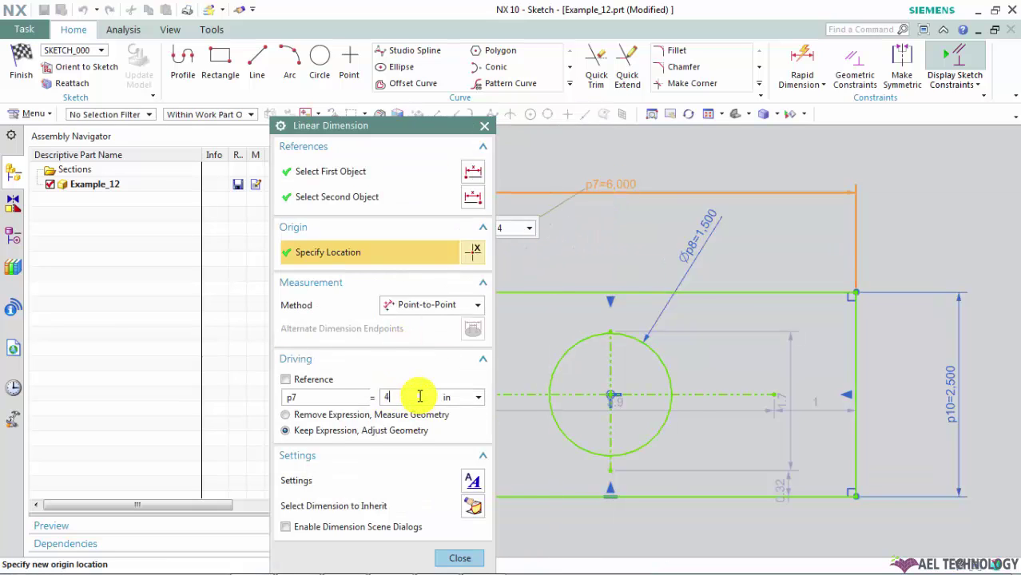
key(Return)
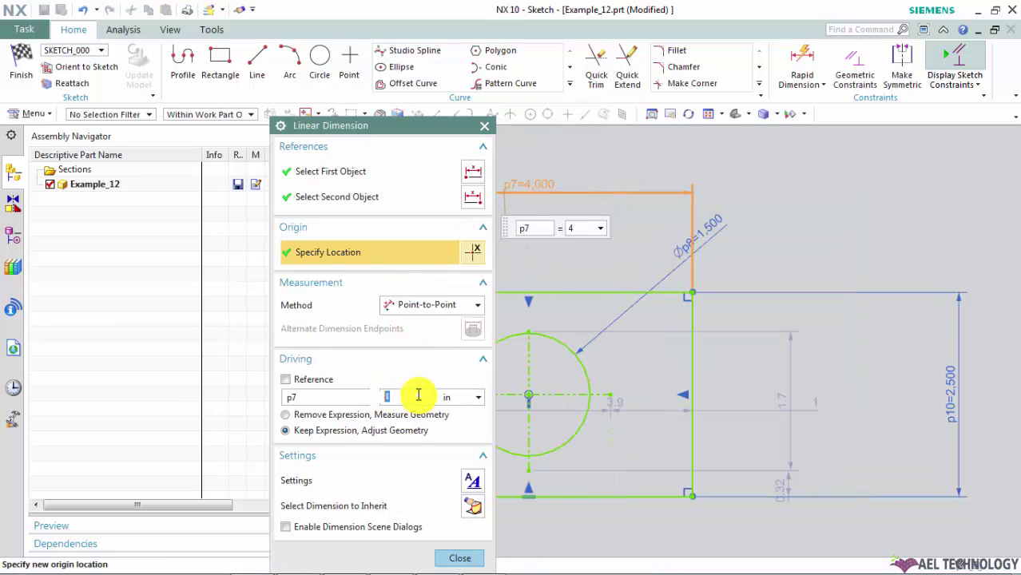
double_click(703, 232)
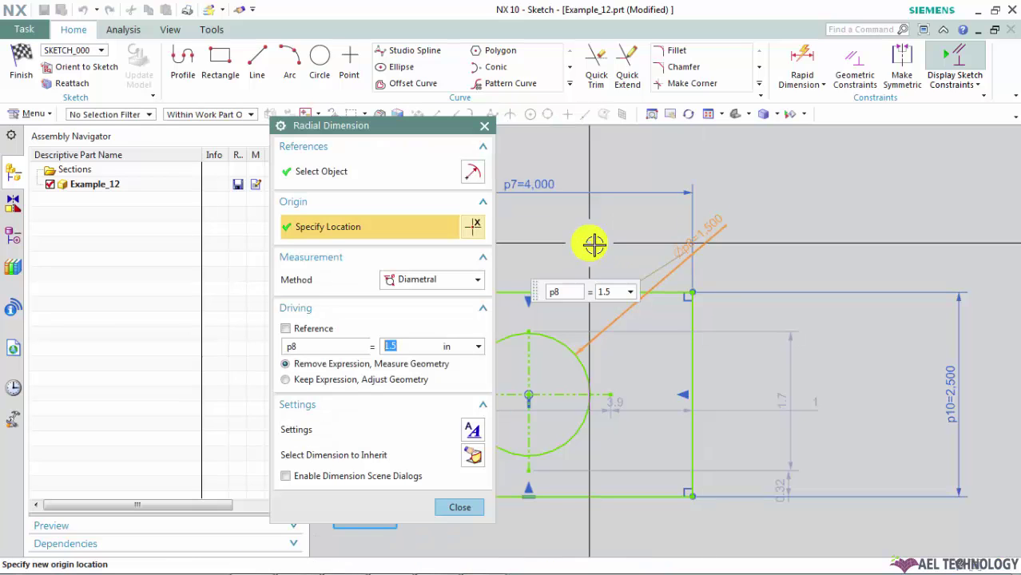
click(616, 294)
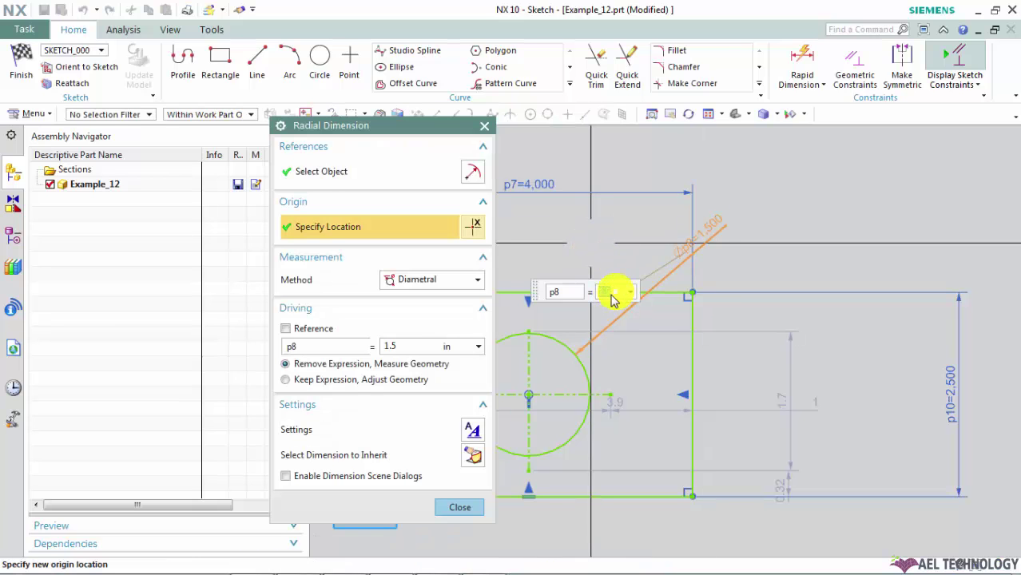
text(1)
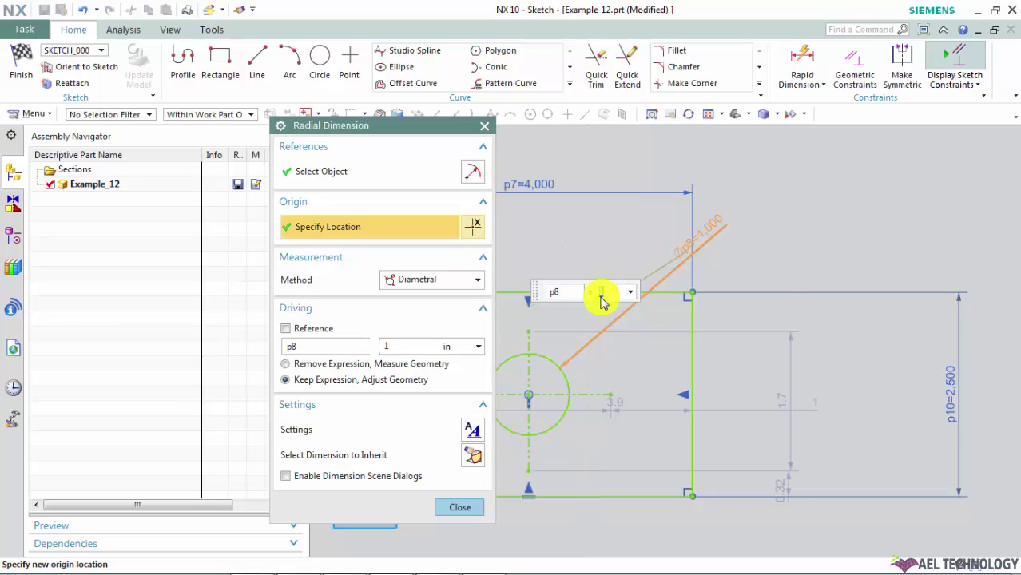
middle_click(786, 216)
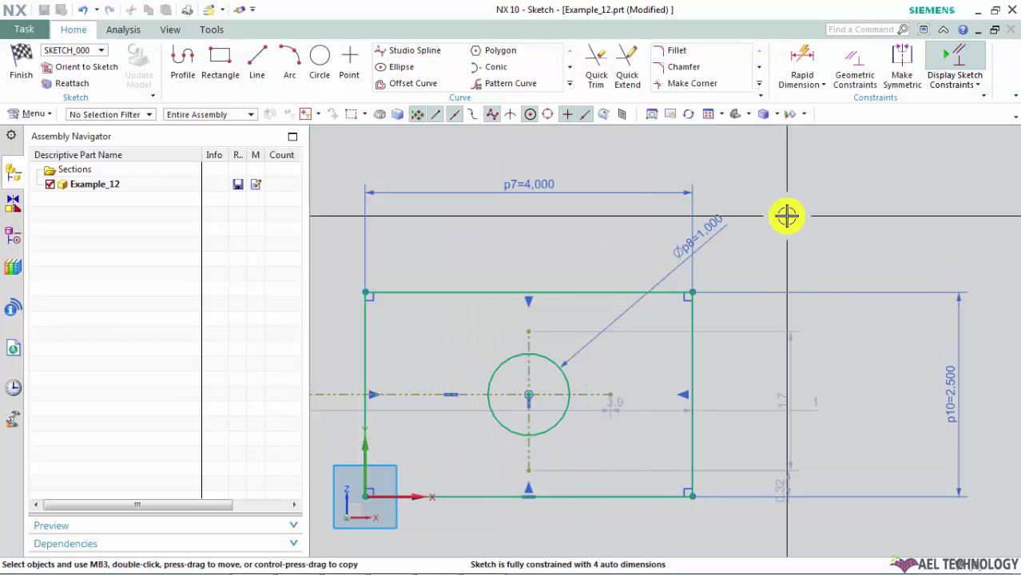
key(ctrl+q)
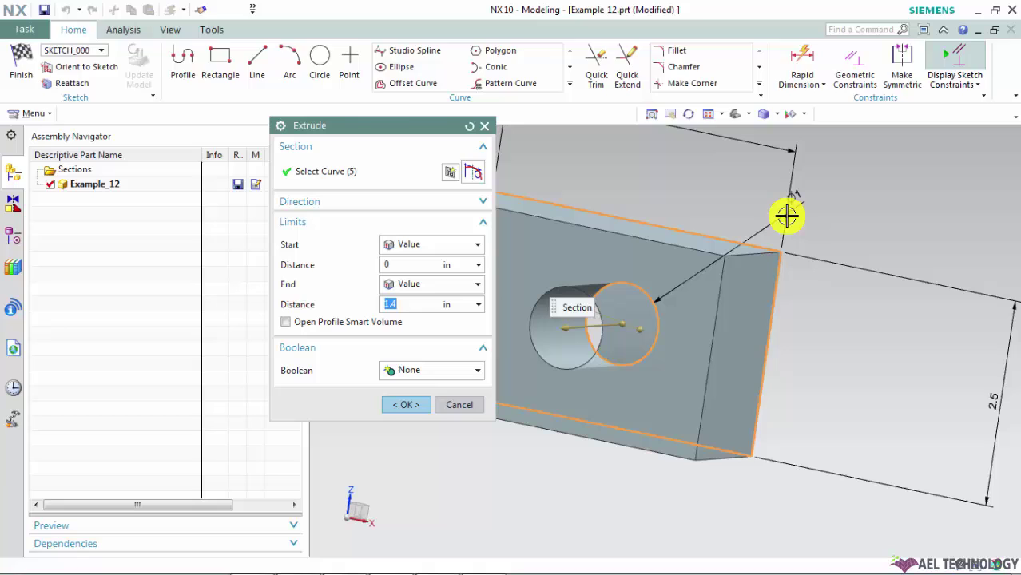
Step: Confirm the updated Extrude and switch back to the Example_12_dwg1 drawing
click(409, 406)
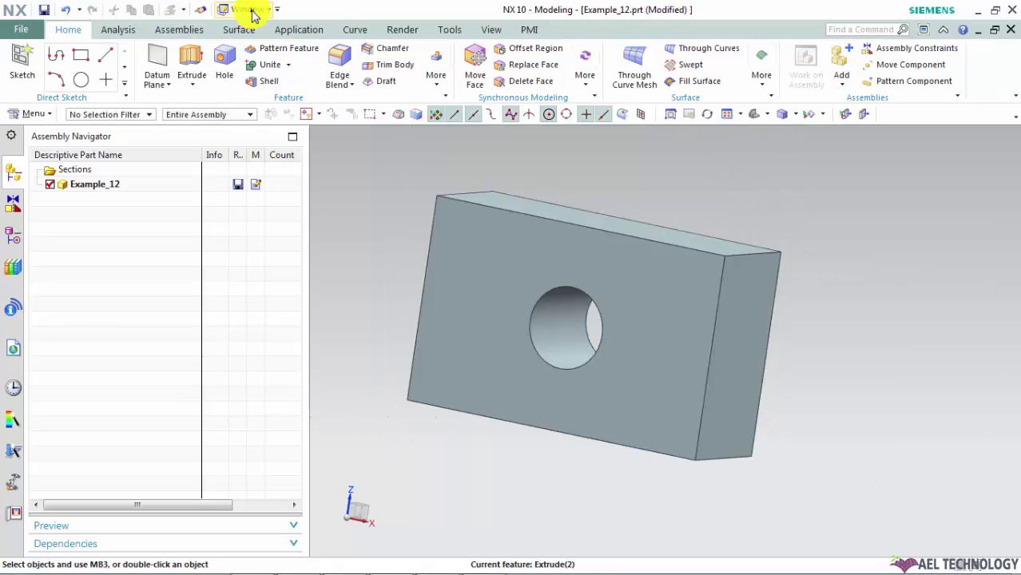
click(250, 9)
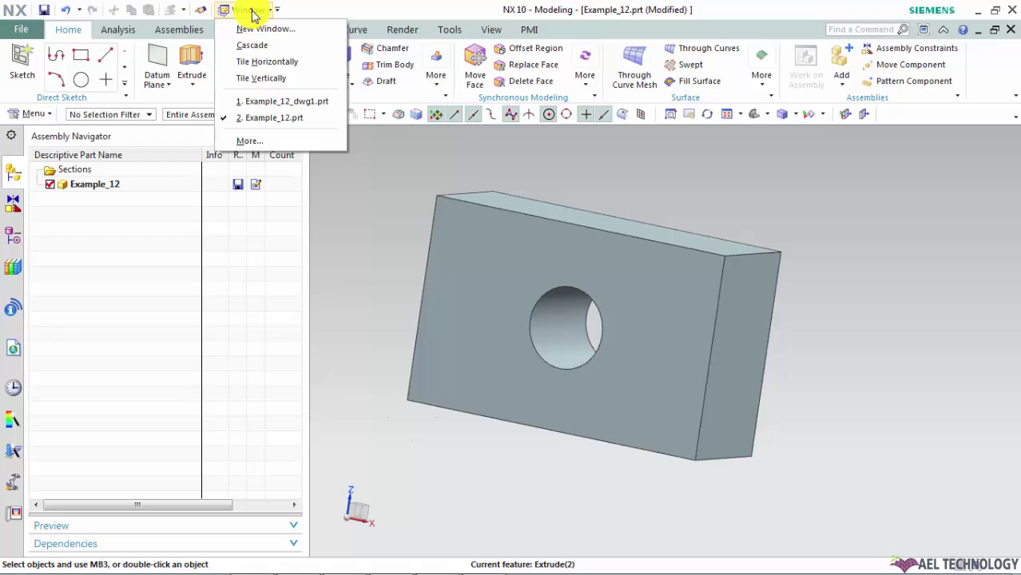
click(267, 103)
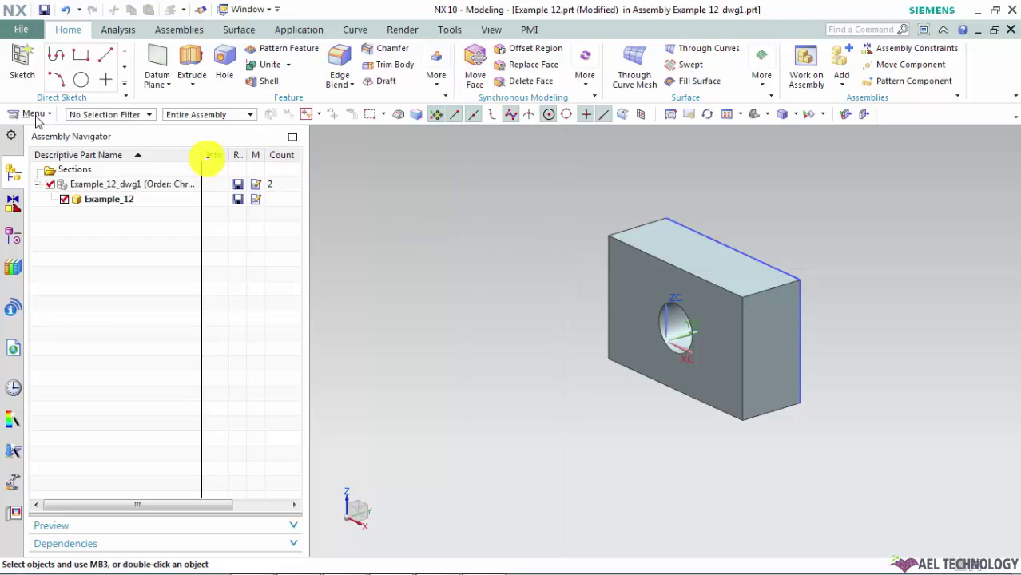
Step: Switch the application to Drafting from All Applications
click(22, 33)
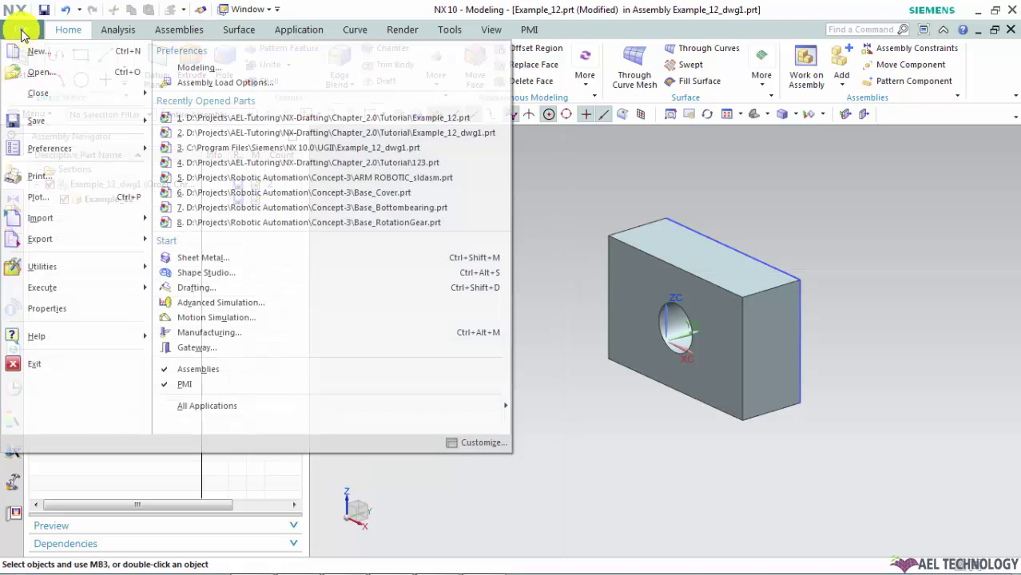
mouse_move(349, 407)
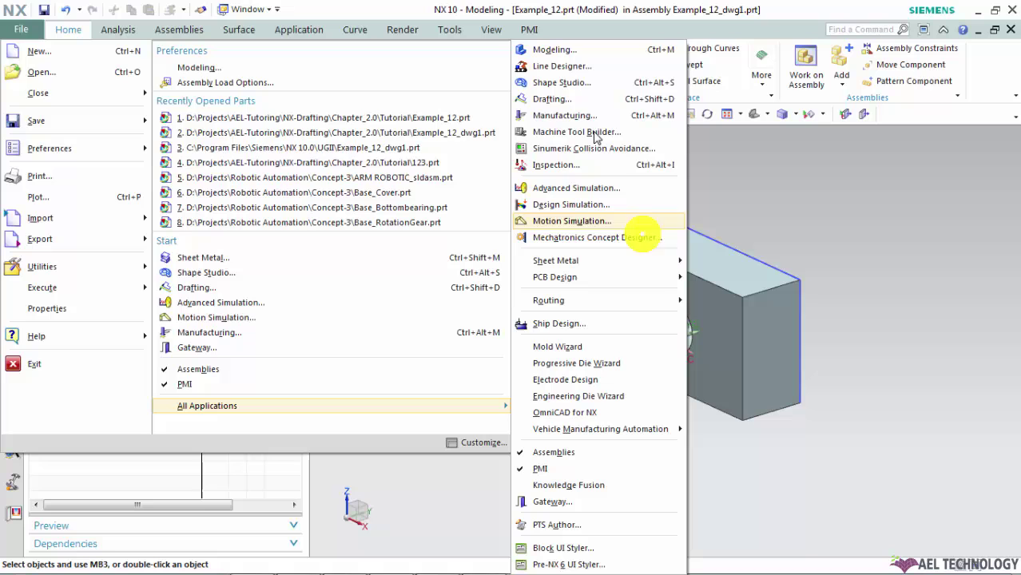
click(564, 102)
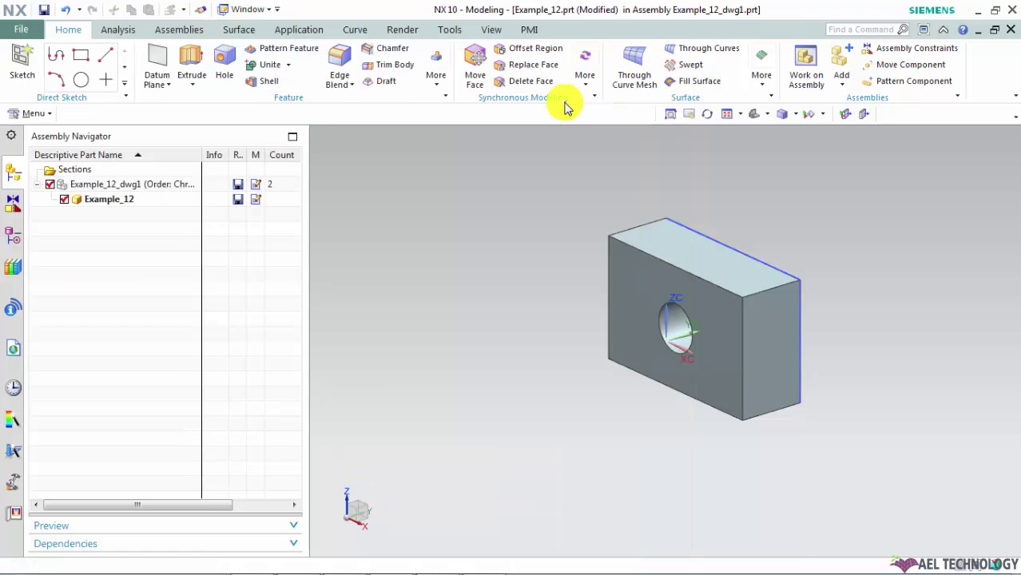
Step: Acknowledge the work part change notice and fit the whole drawing sheet in the window
click(508, 326)
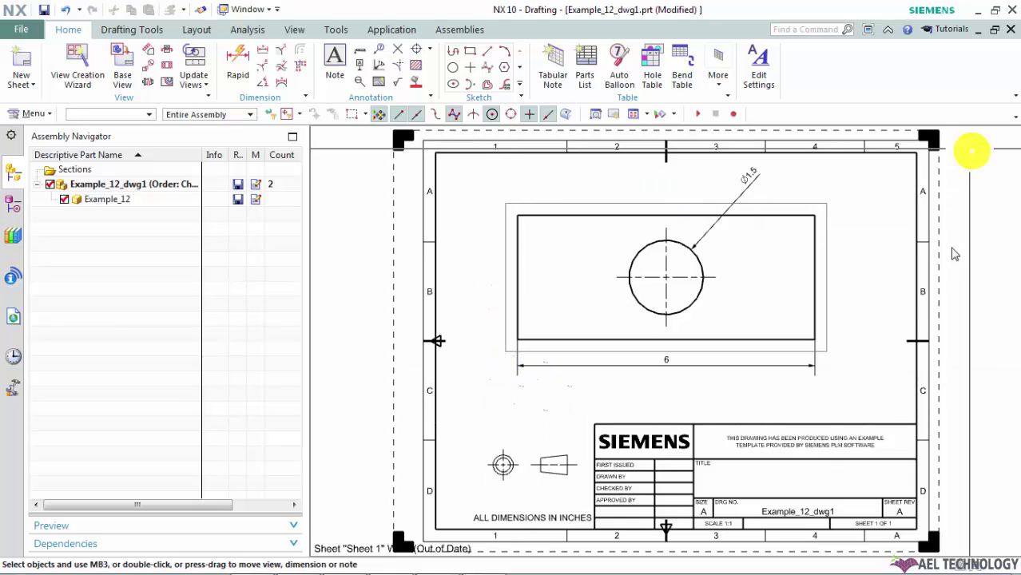
scroll(743, 388, up, 5)
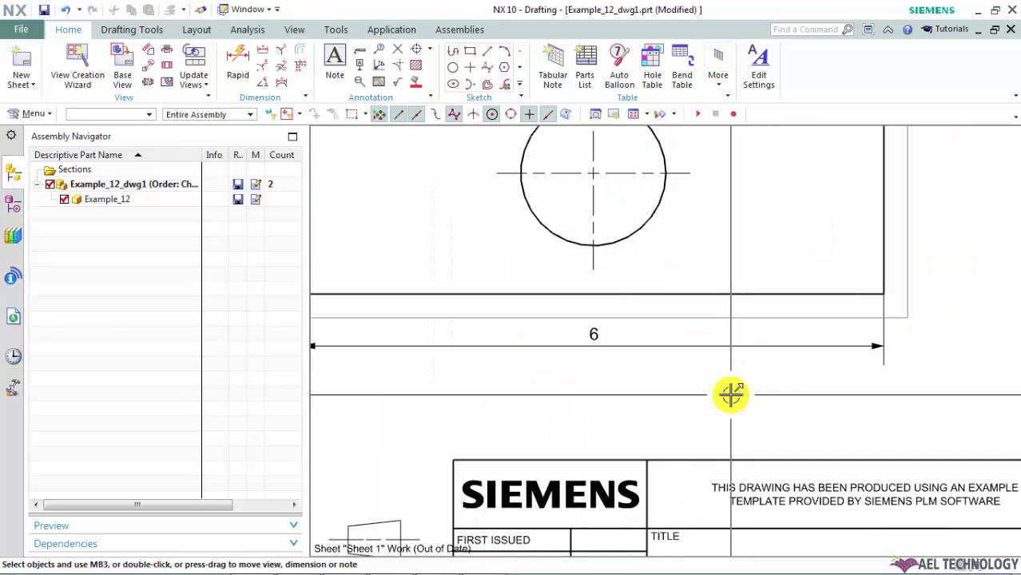
key(ctrl+f)
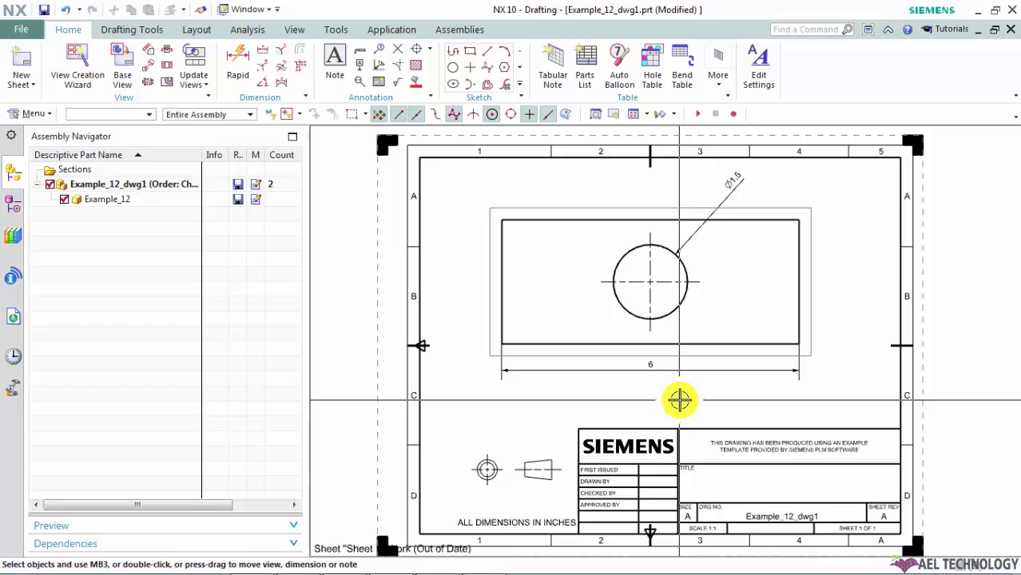
Step: Show the Part Navigator, with Sheet 1 and Front@1 flagged out of date, and refit the sheet
click(12, 203)
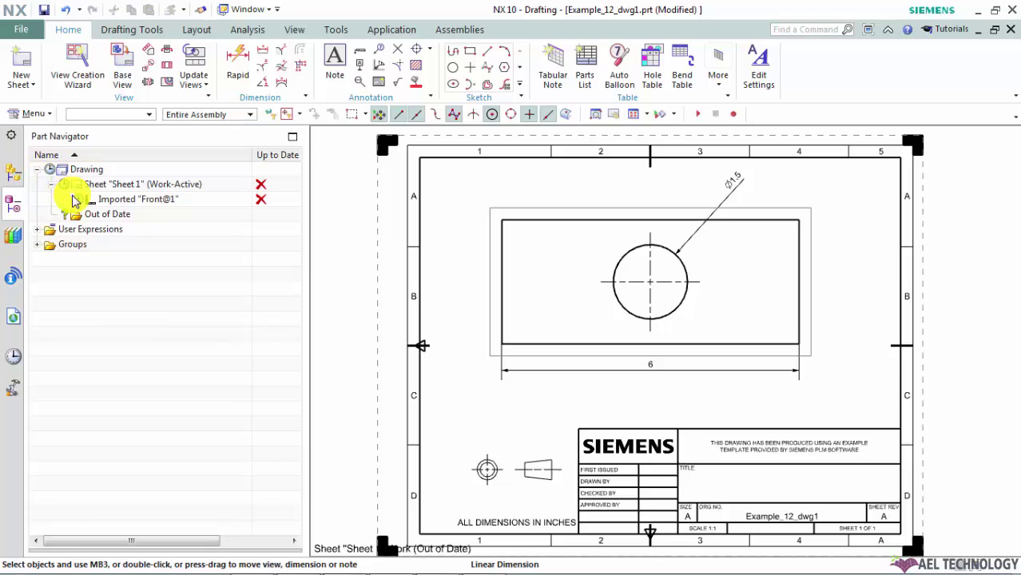
scroll(680, 311, down, 3)
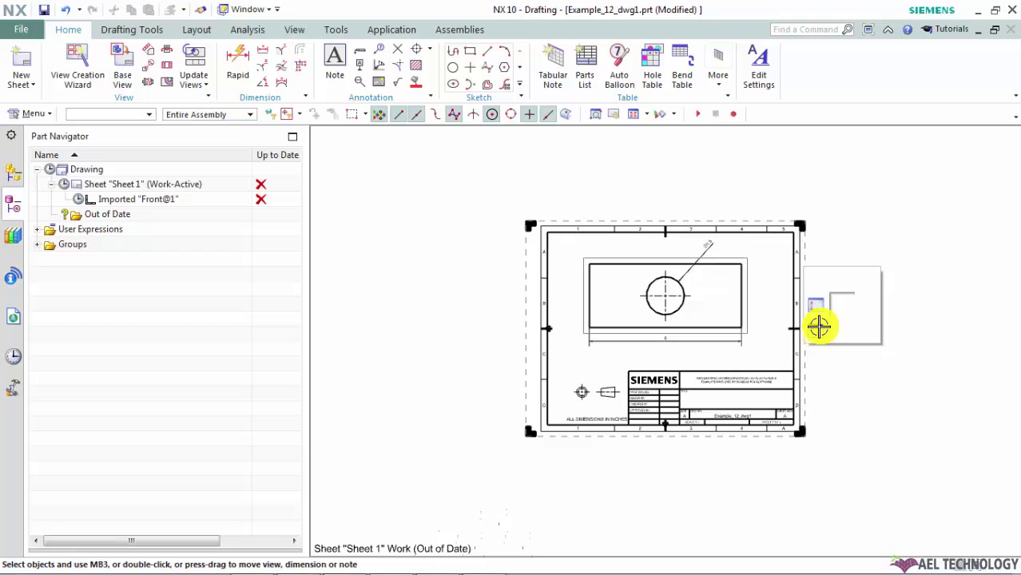
key(ctrl+f)
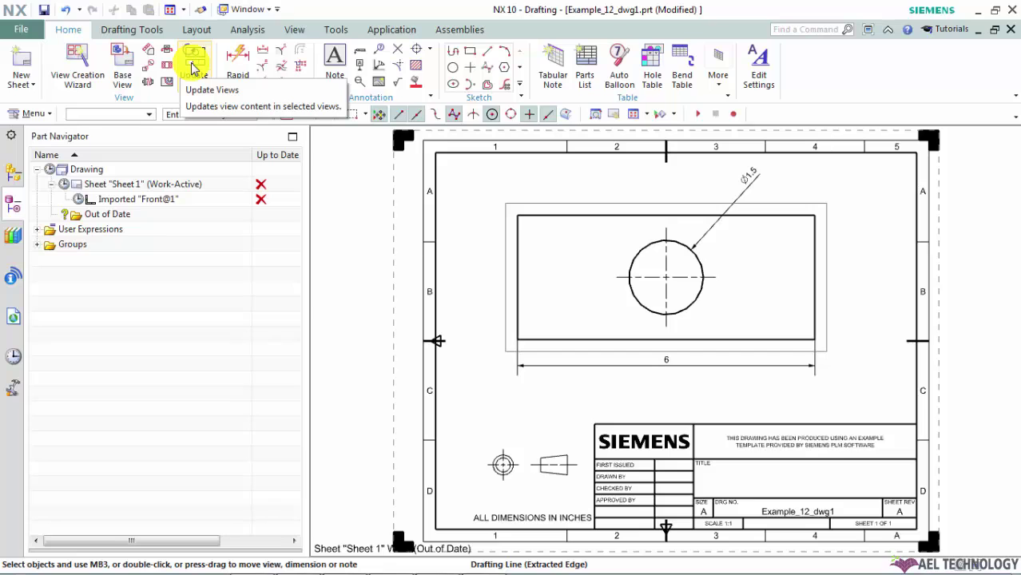
Step: Update the Front@1 view so it shows the 4 width and Ø1 hole, then recentre the sheet
click(655, 207)
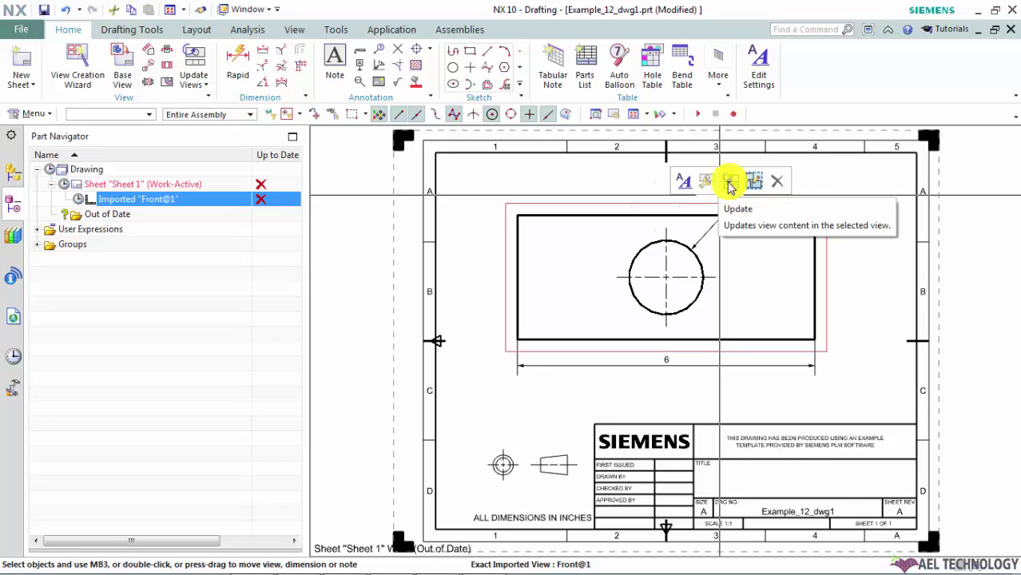
right_click(607, 198)
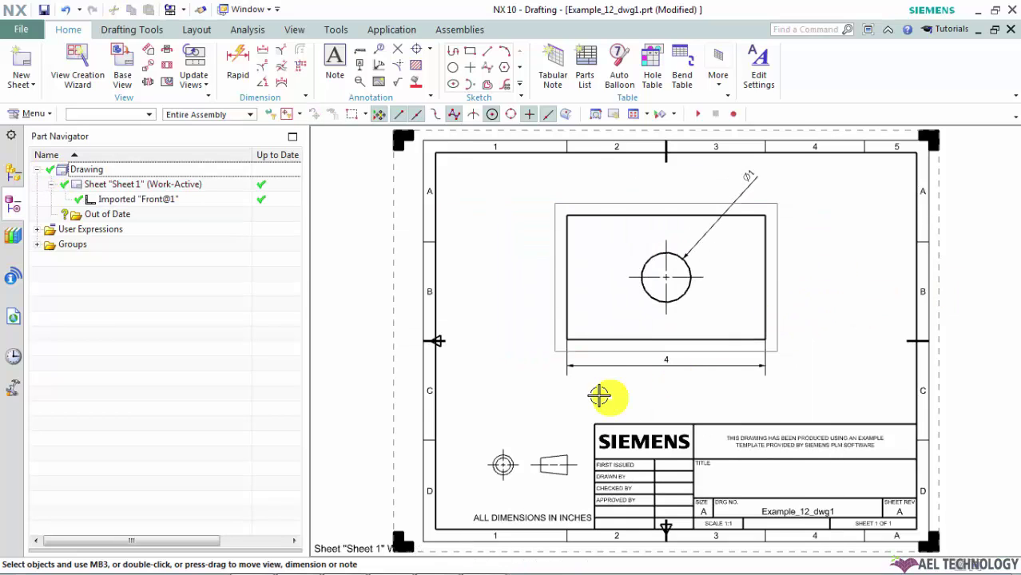
scroll(666, 386, up, 2)
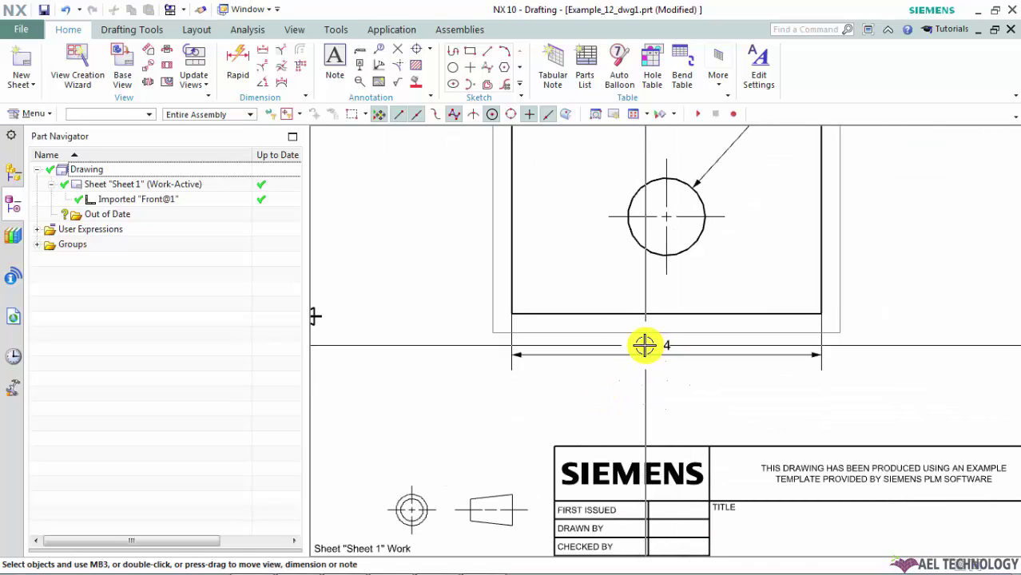
scroll(644, 344, down, 2)
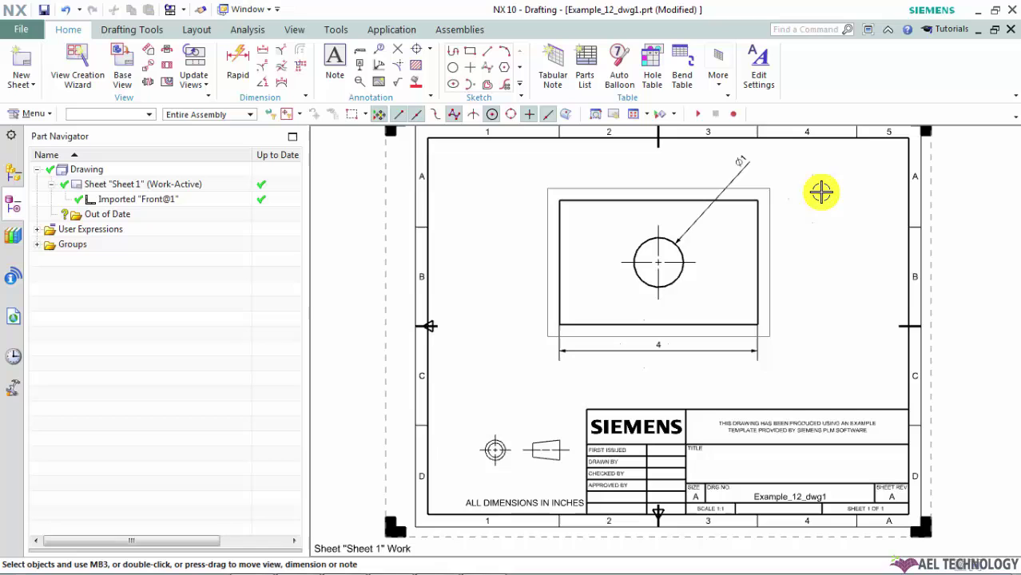
middle_drag(792, 198, 799, 211)
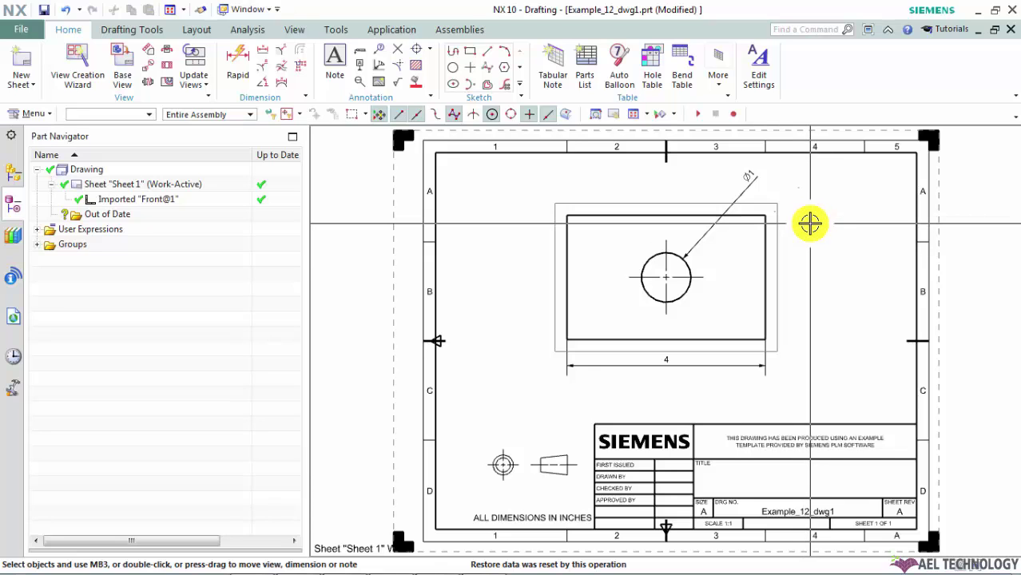
click(722, 230)
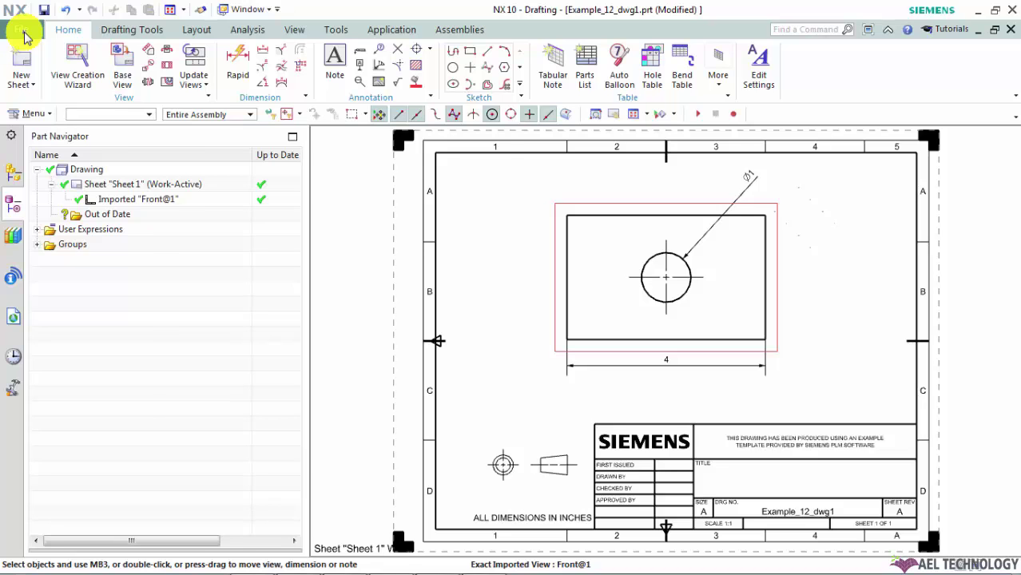
Step: Save the drawing and its modified parts, confirming the name Example_12_dwg1.prt
click(23, 31)
mouse_move(35, 120)
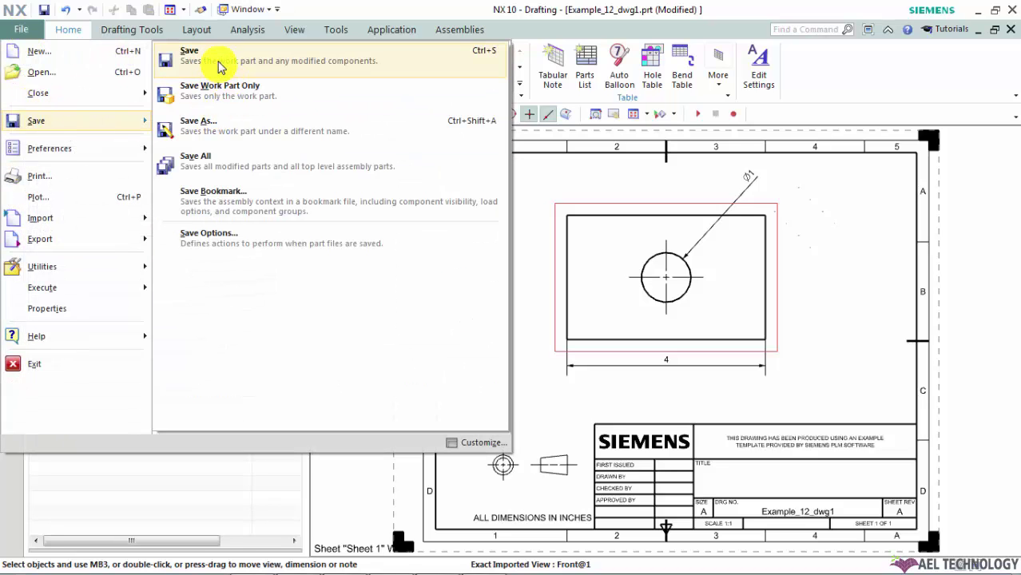
click(217, 64)
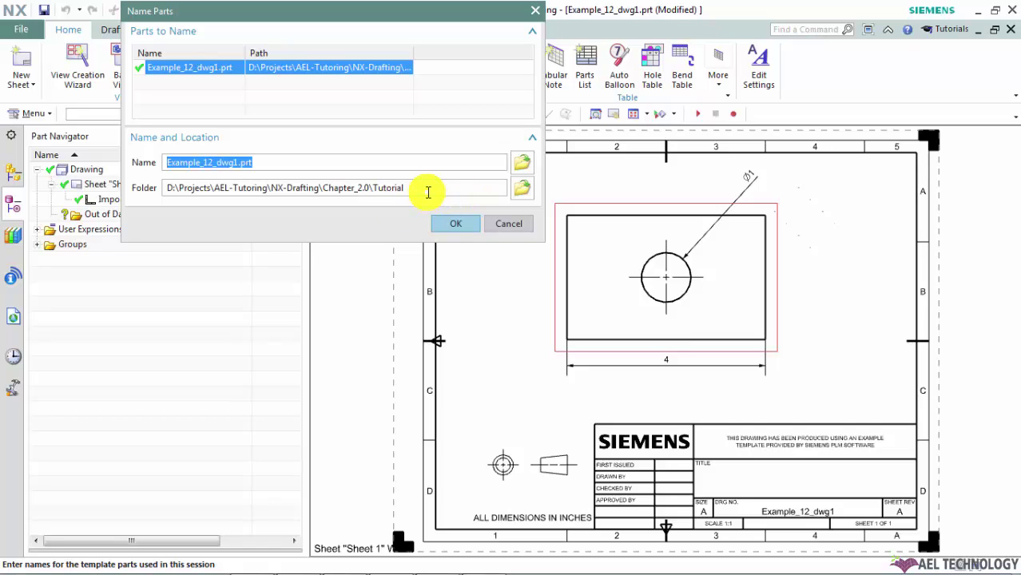
click(454, 227)
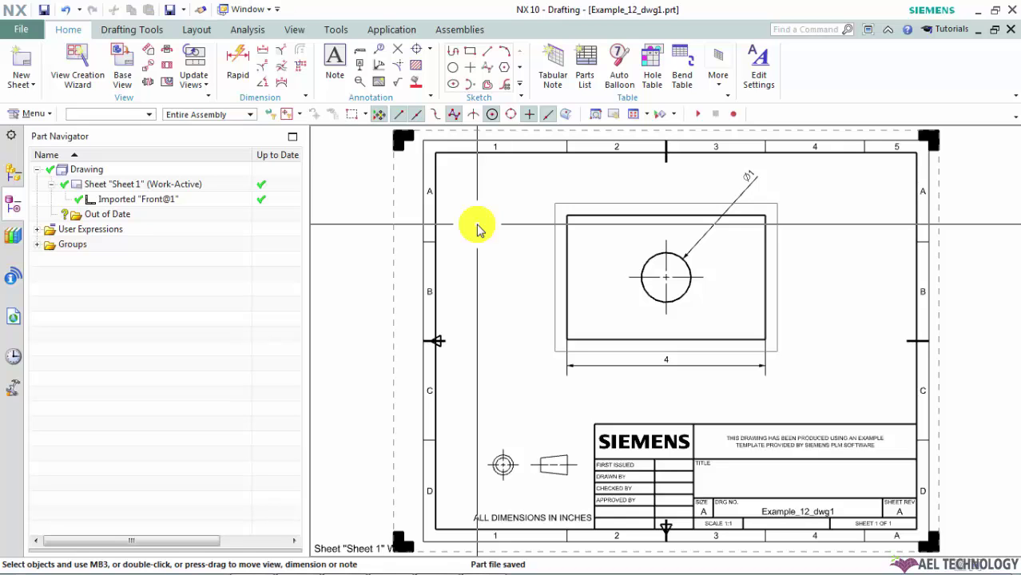
Step: Open the file-open dialog and select Example_12_dwg1 in the Tutorial folder to preview it
click(20, 32)
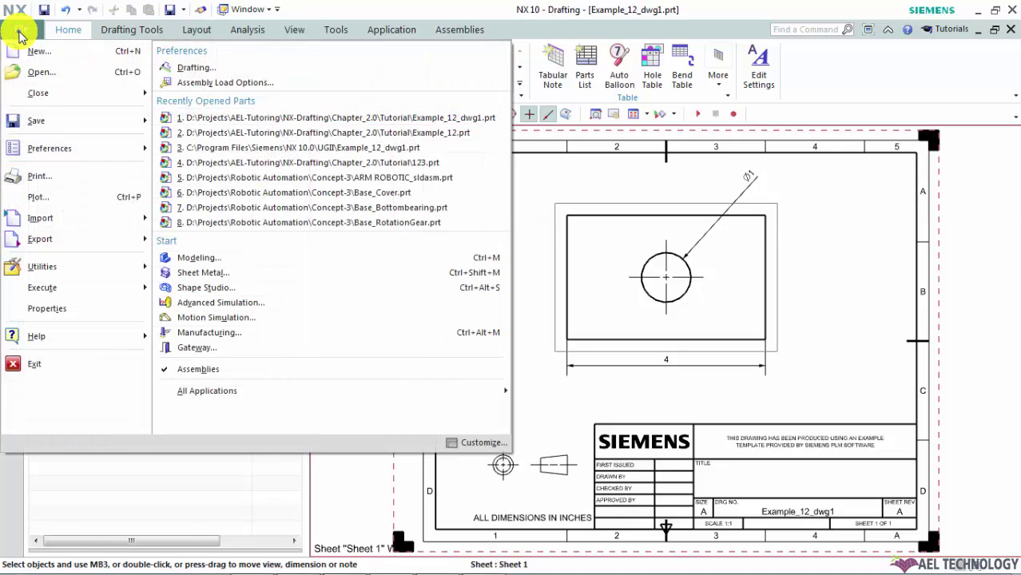
click(40, 73)
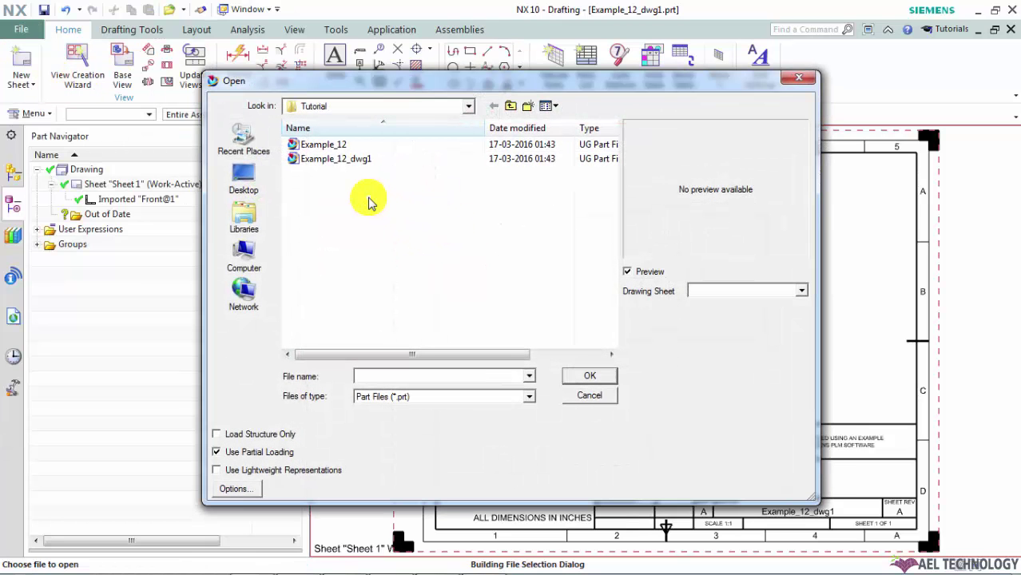
click(328, 166)
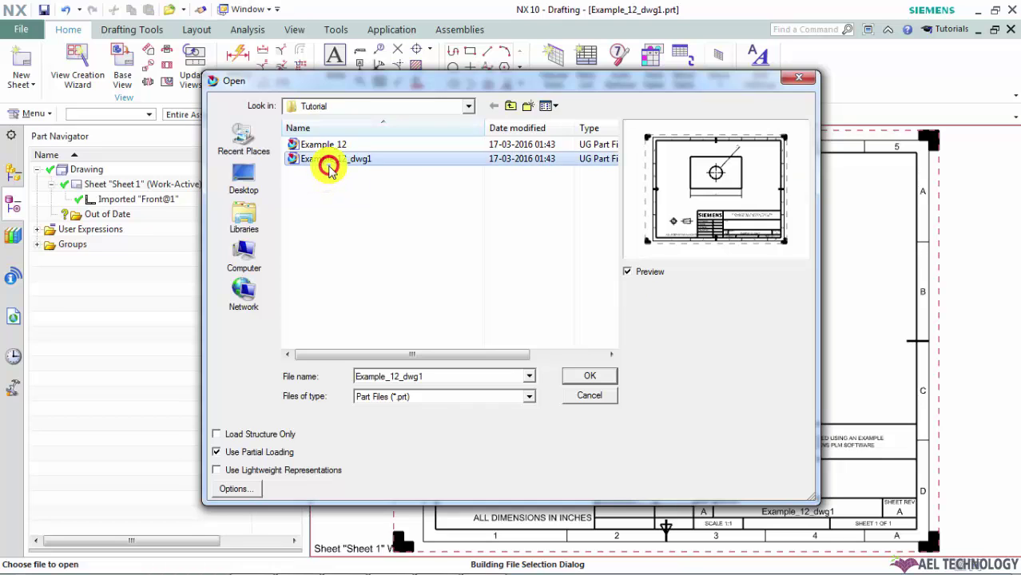